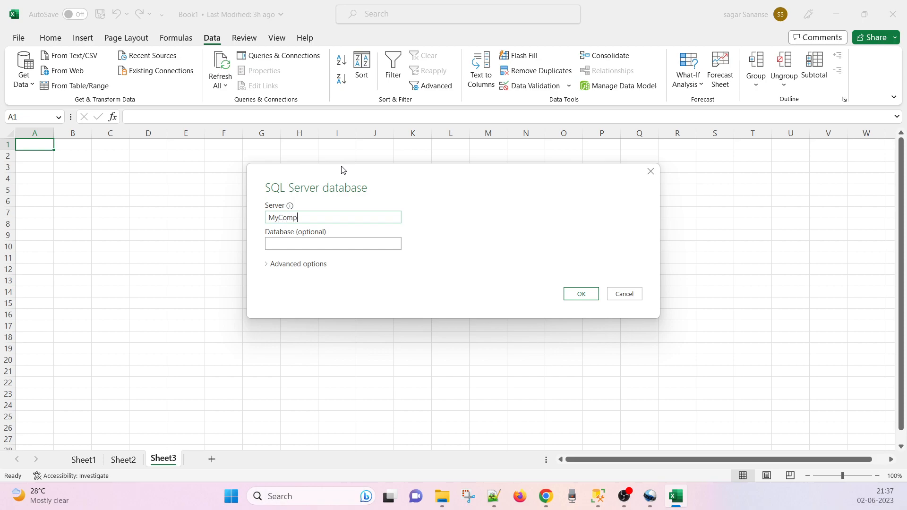
# Connect to the MyComp server without specifying a database and browse the tables and views of the HIMS database.
pyautogui.click(327, 246)
pyautogui.click(594, 296)
pyautogui.click(594, 296)
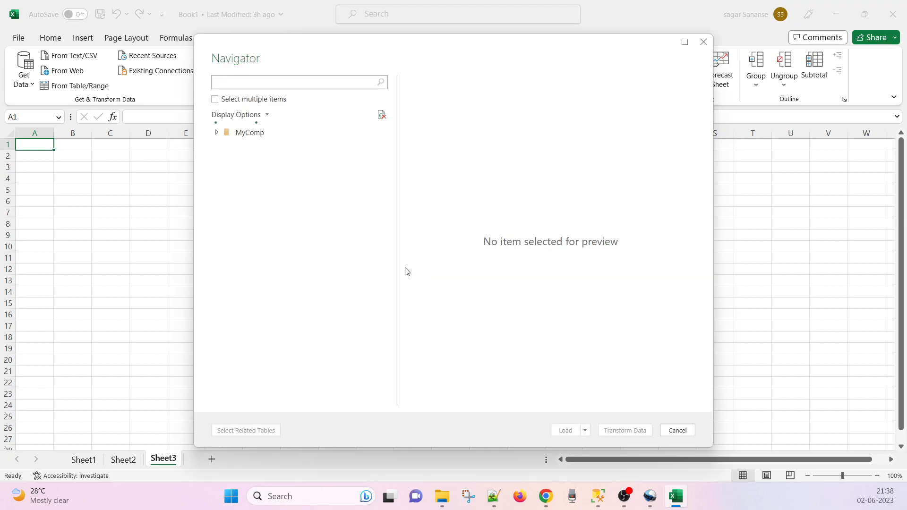
pyautogui.click(218, 133)
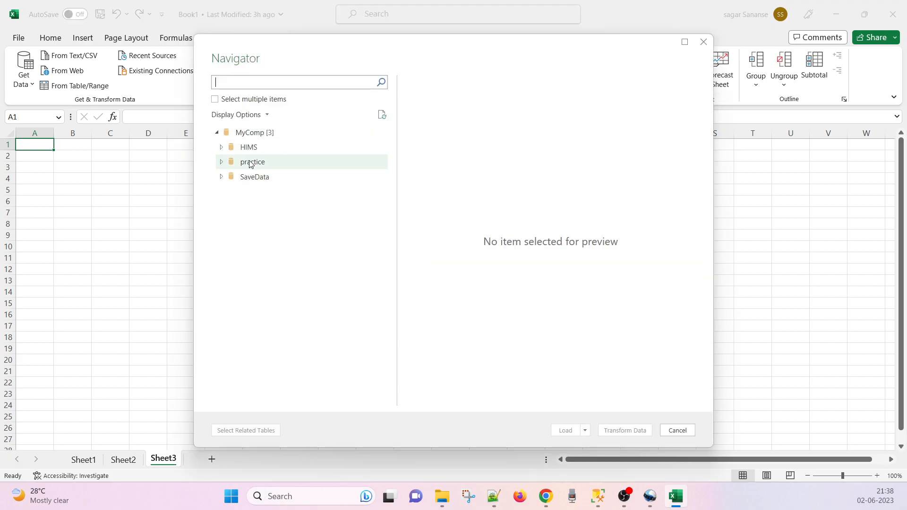
pyautogui.click(222, 147)
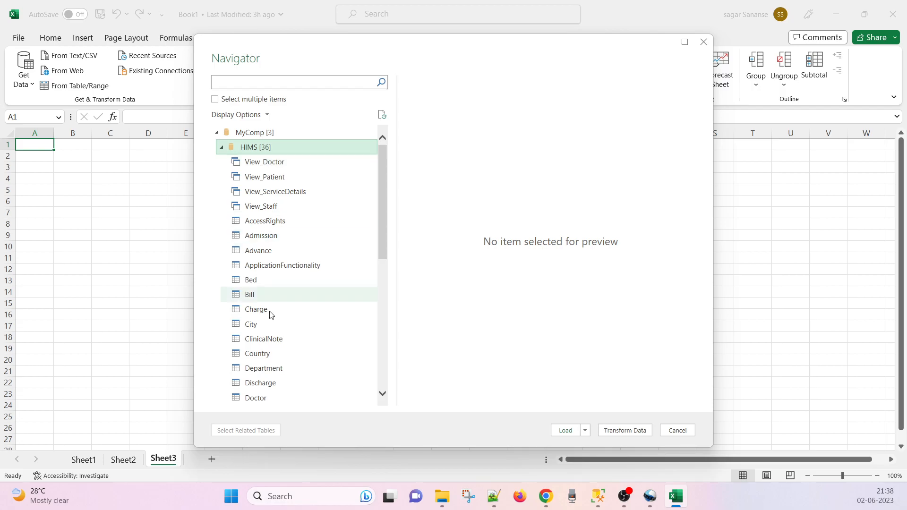
pyautogui.scroll(-7, 292, 226)
pyautogui.scroll(5, 294, 265)
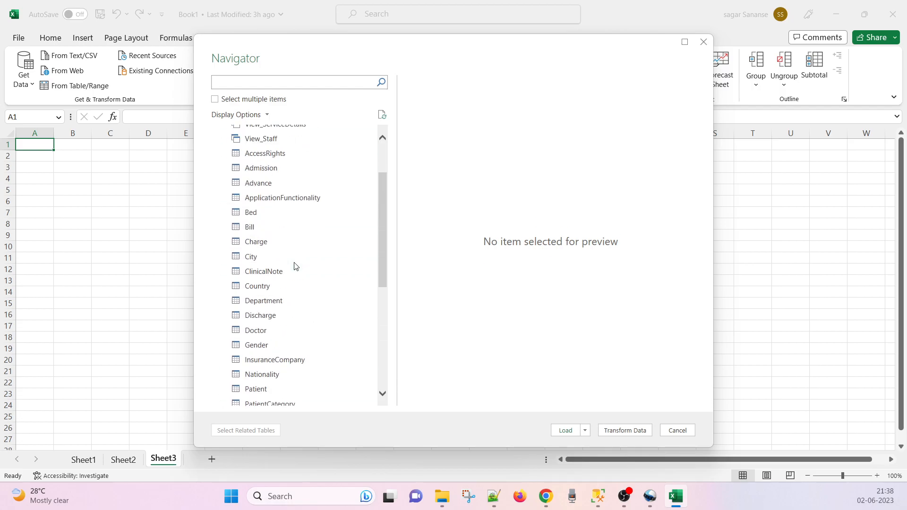
pyautogui.scroll(2, 293, 265)
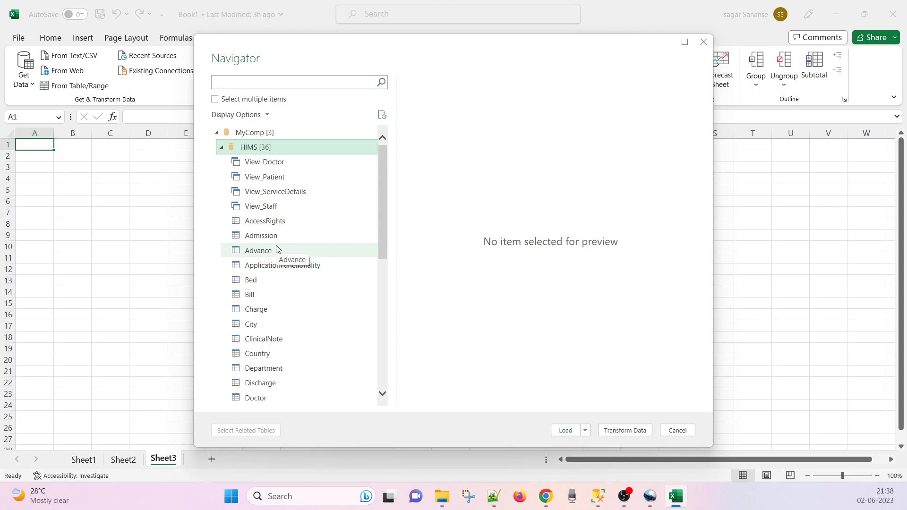
pyautogui.click(678, 431)
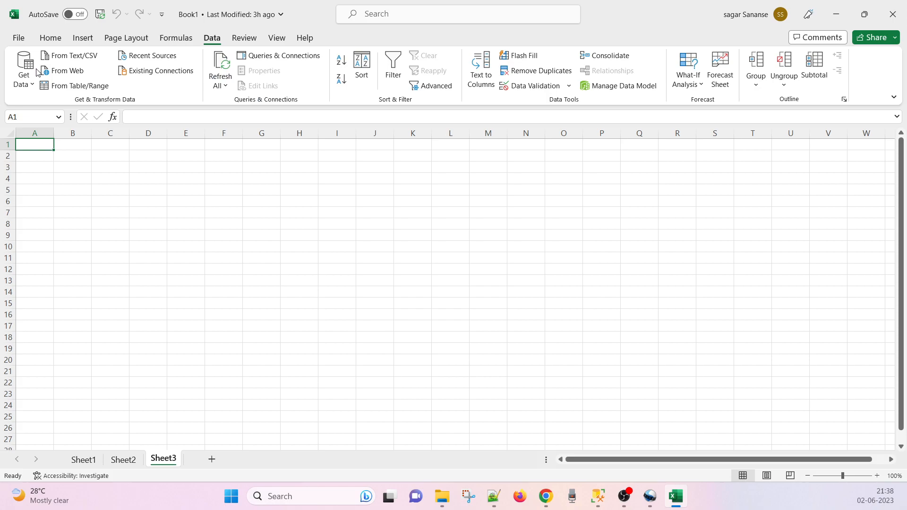
# Start a new SQL Server database import for server MyComp and paste the yearly patient-count query as its SQL statement.
pyautogui.click(30, 81)
pyautogui.moveTo(64, 134)
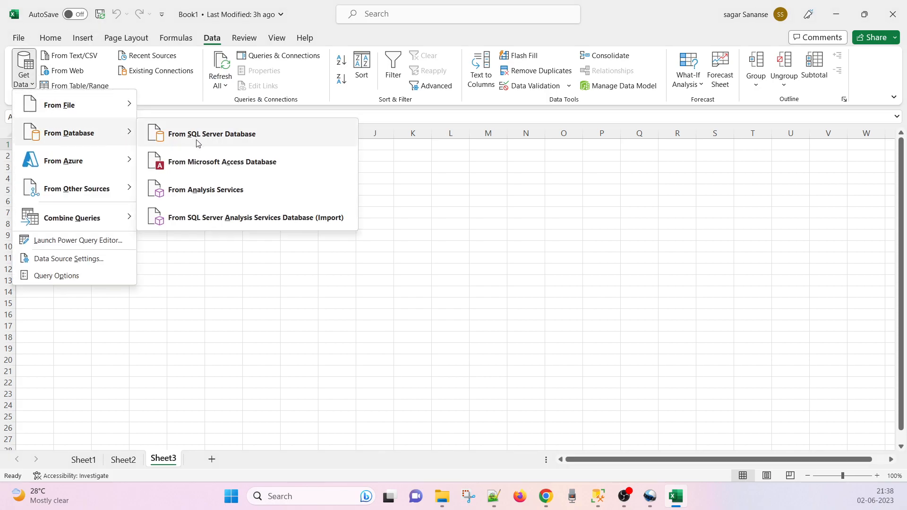
pyautogui.click(201, 133)
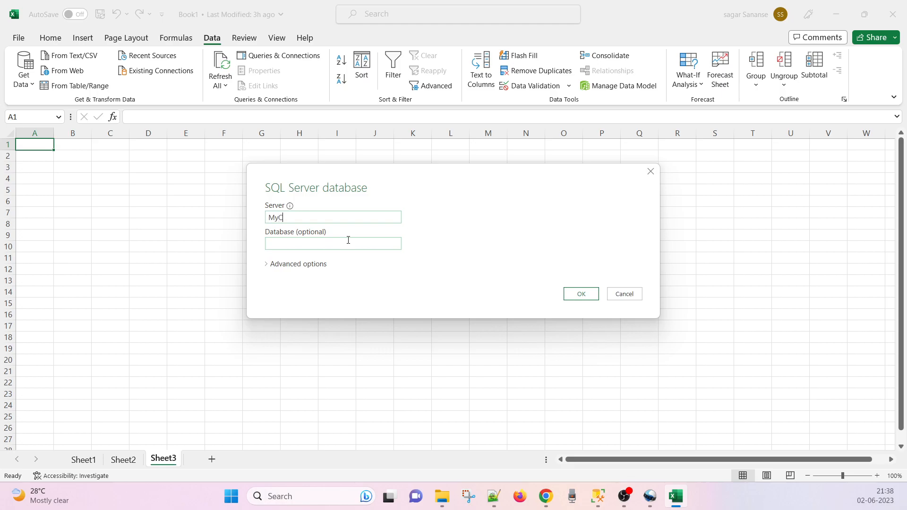
pyautogui.click(295, 266)
pyautogui.click(292, 325)
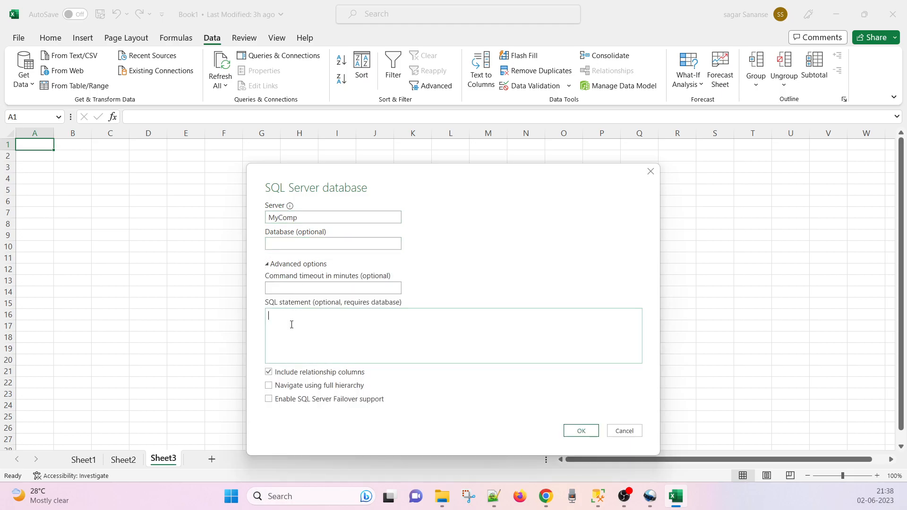
pyautogui.hotkey('ctrl', 'v')
pyautogui.scroll(2, 342, 357)
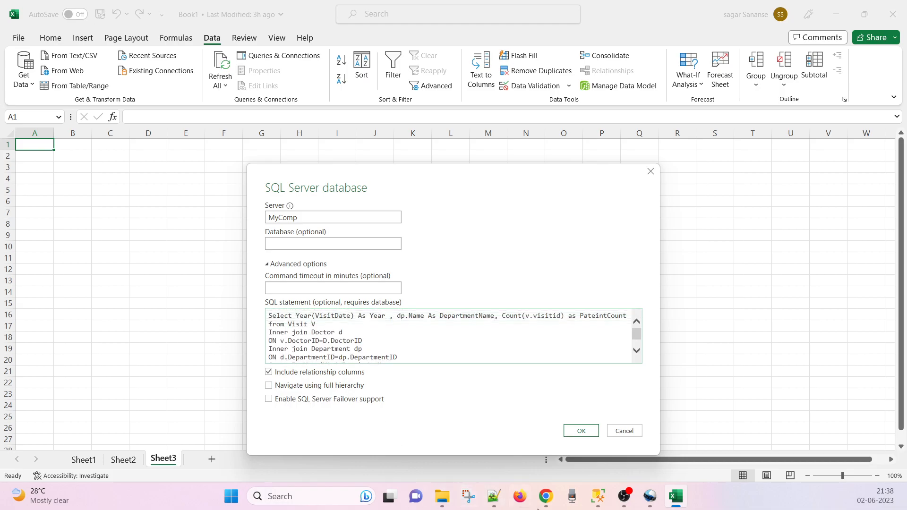
# Switch to SQL Server Management Studio and run the selected query listing VisitDate, DepartmentName and visitid to check its output.
pyautogui.click(597, 496)
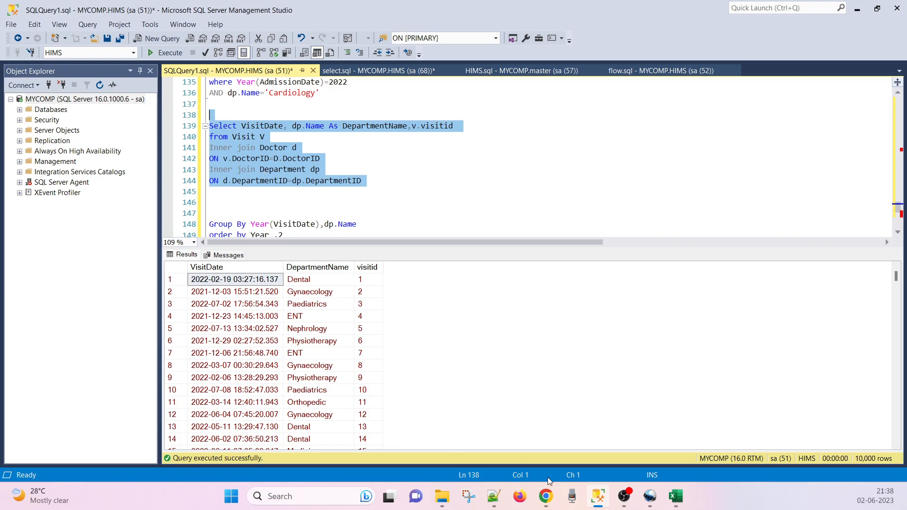
pyautogui.press('F5')
pyautogui.moveTo(366, 282); pyautogui.dragTo(304, 282)
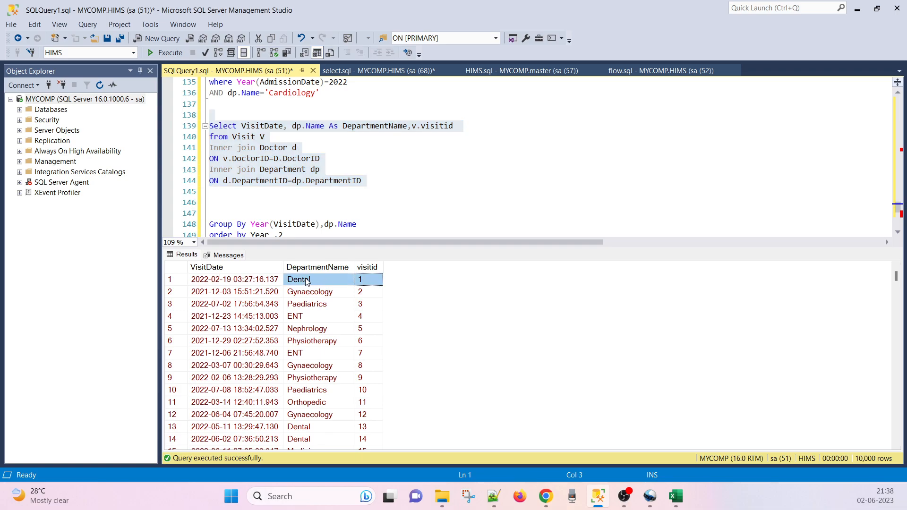
pyautogui.click(856, 10)
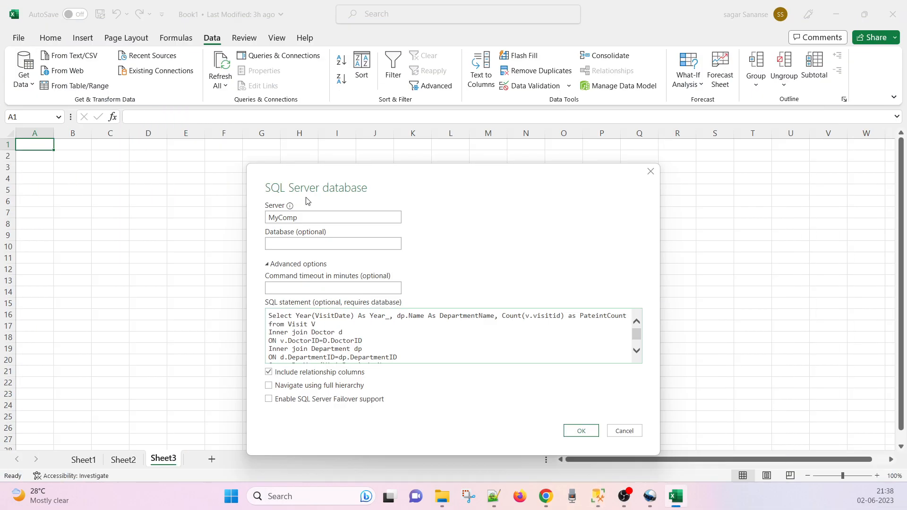
# In Excel, replace the SQL statement with the query selecting VisitDate, DepartmentName and visitid from Visit joined to Doctor and Department.
pyautogui.hotkey('ctrl', 'a')
pyautogui.write('Select VisitDate, dp.Name As DepartmentName,v.Visitid from Visit V Inner join Doctor d ON v.DoctorID=D.DoctorID Inner join Department dp ON d.DepartmentID=dp.DepartmentID')
pyautogui.scroll(2, 431, 353)
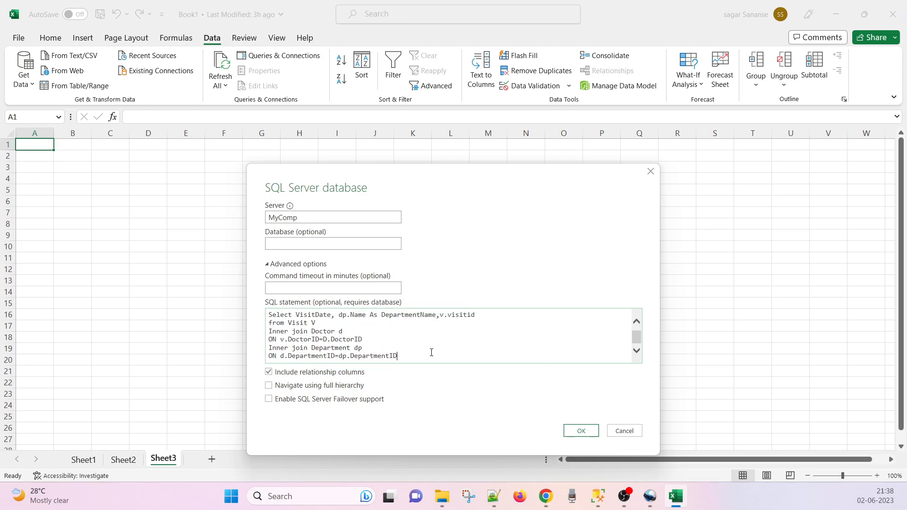
pyautogui.press('BackSpace')
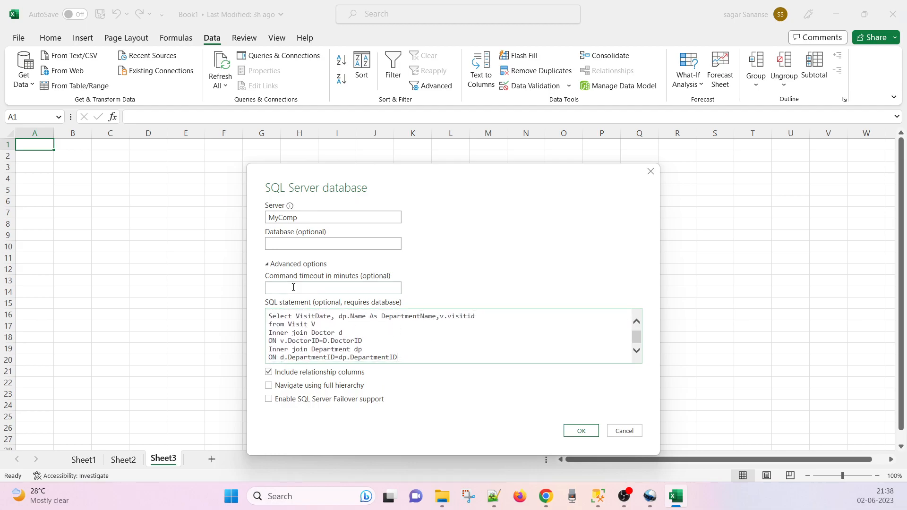
# Set the import's database to HIMS, preview the query, load it as a worksheet table and look through the rows.
pyautogui.click(298, 240)
pyautogui.click(576, 432)
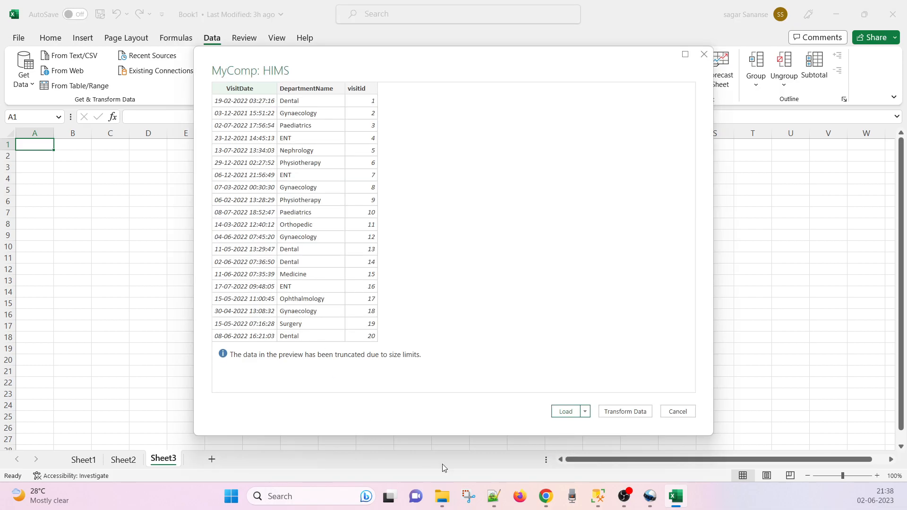
pyautogui.click(565, 411)
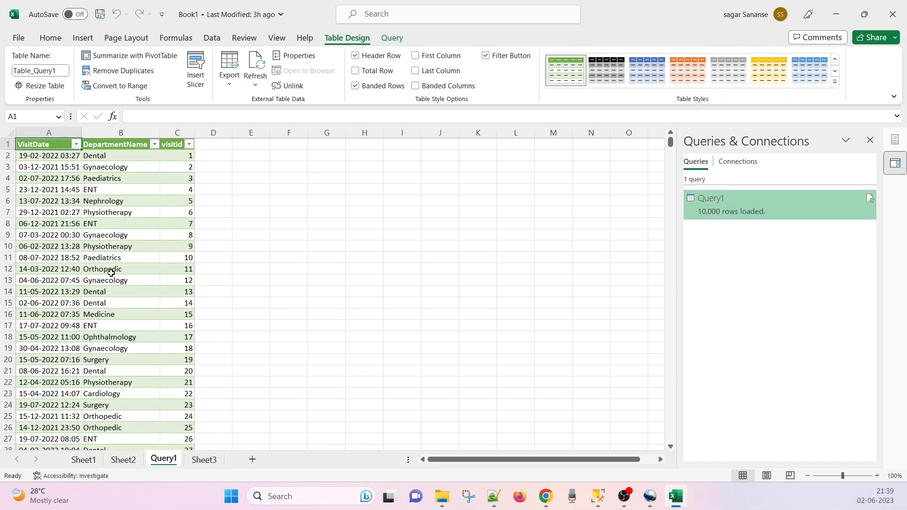
pyautogui.scroll(-6, 176, 288)
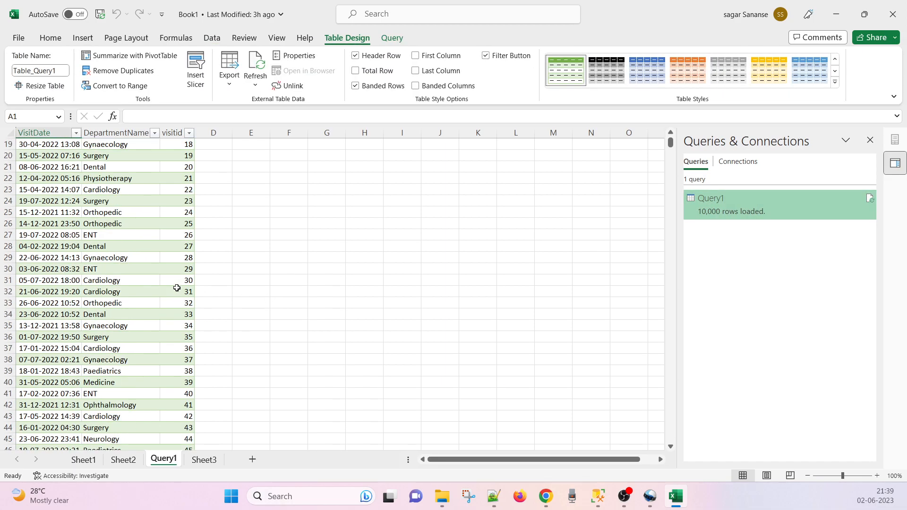
pyautogui.scroll(6, 177, 289)
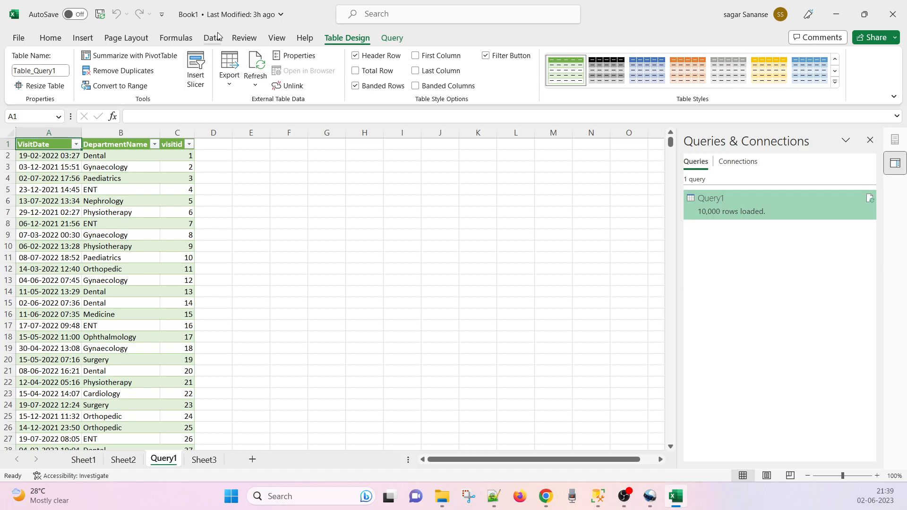
# Try charting the loaded table directly as a 2-D clustered column chart.
pyautogui.click(83, 38)
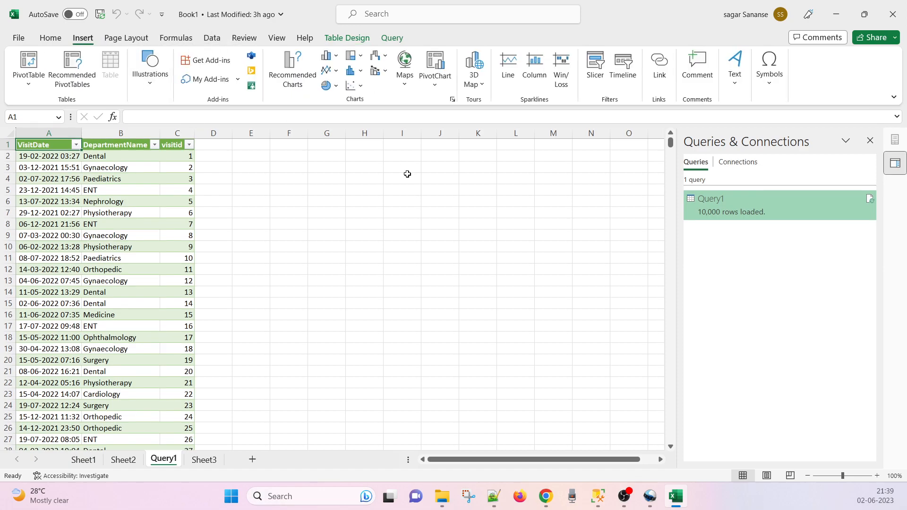
pyautogui.click(327, 56)
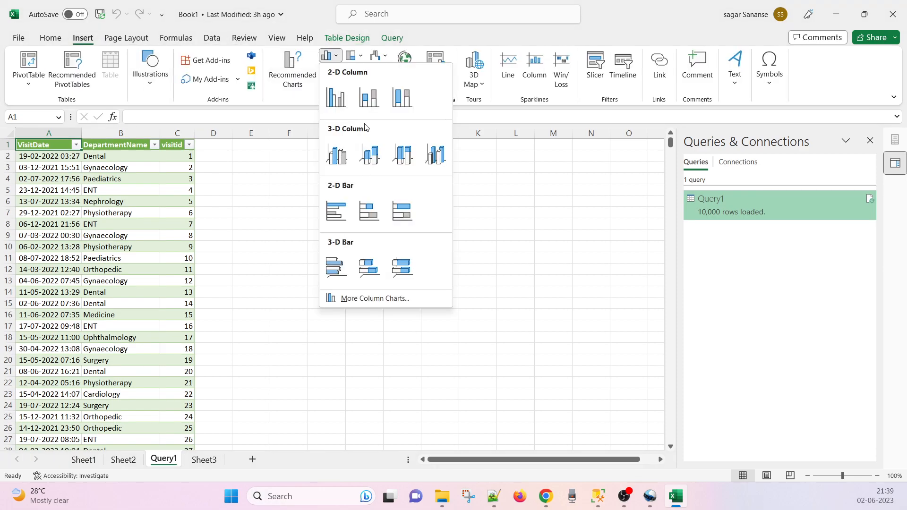
pyautogui.click(337, 97)
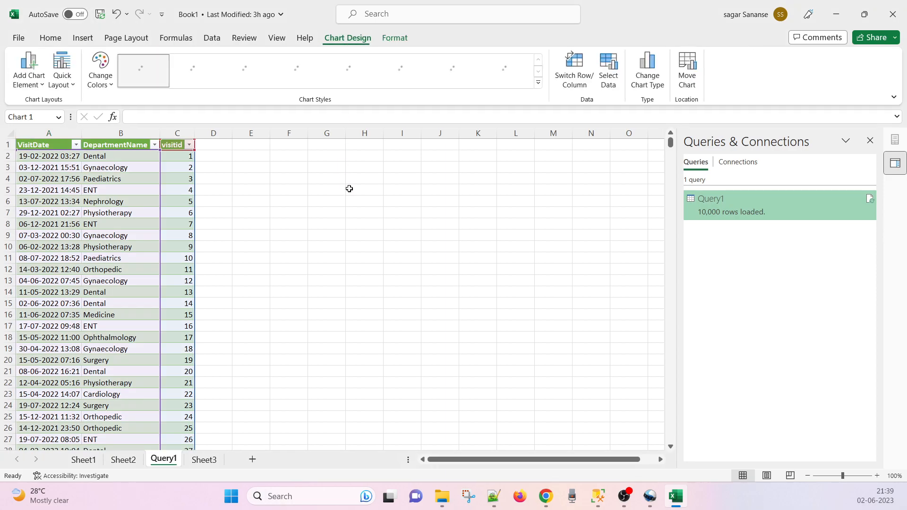
pyautogui.moveTo(394, 217); pyautogui.dragTo(471, 194)
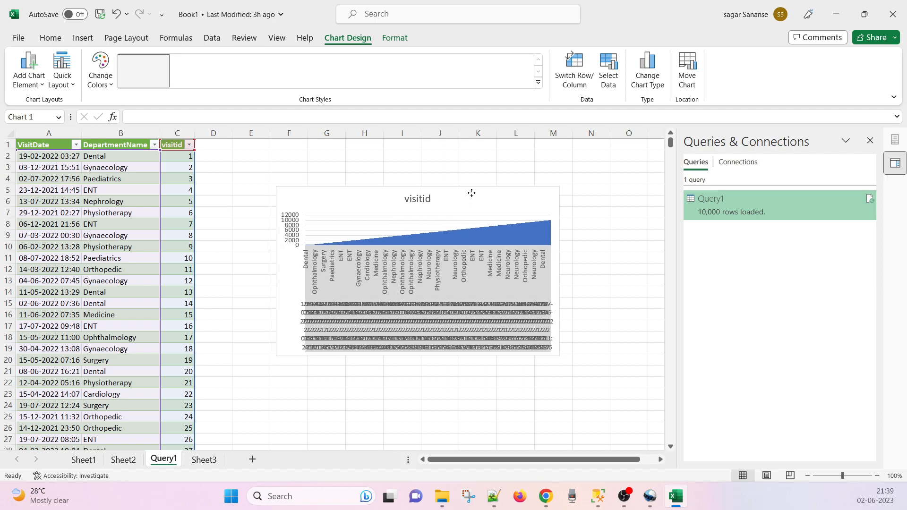
pyautogui.press('Delete')
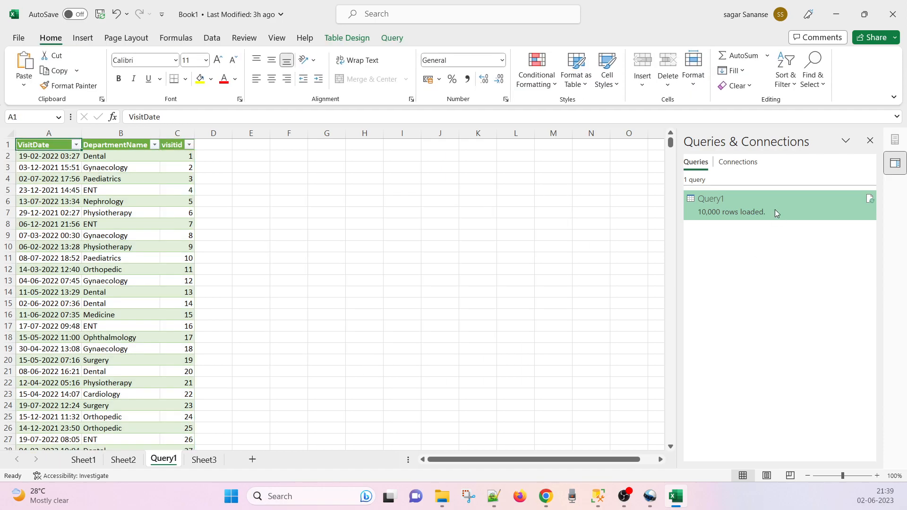
# Reload Query1 as a PivotChart, accepting deletion of its table, and move the empty chart up beside the PivotTable area.
pyautogui.rightClick(777, 211)
pyautogui.click(808, 294)
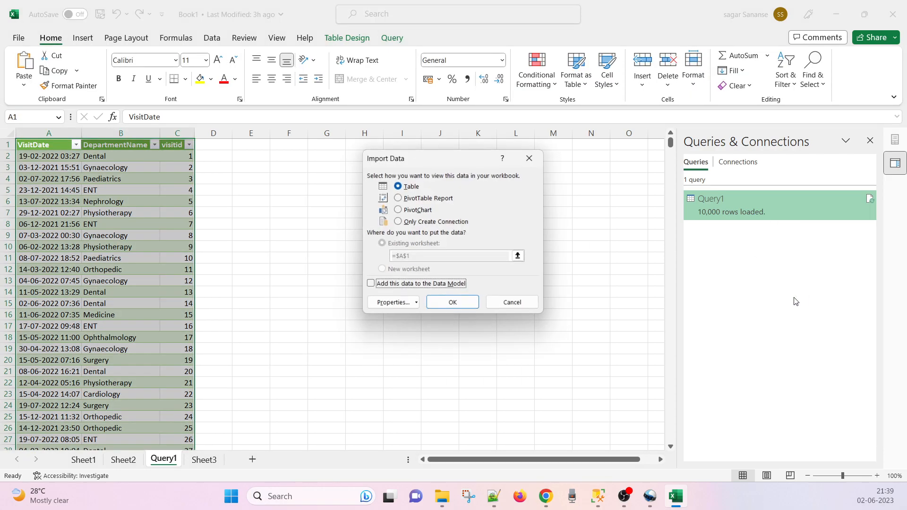
pyautogui.click(406, 209)
pyautogui.click(449, 304)
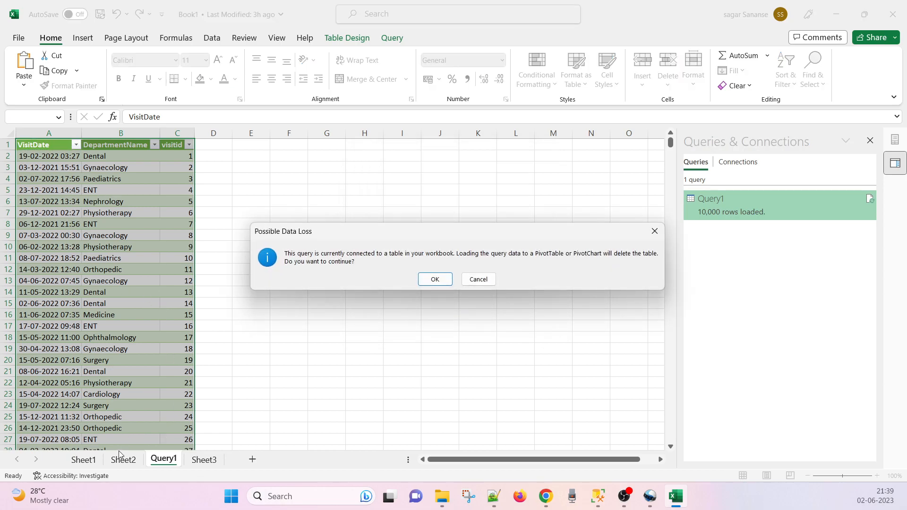
pyautogui.click(433, 280)
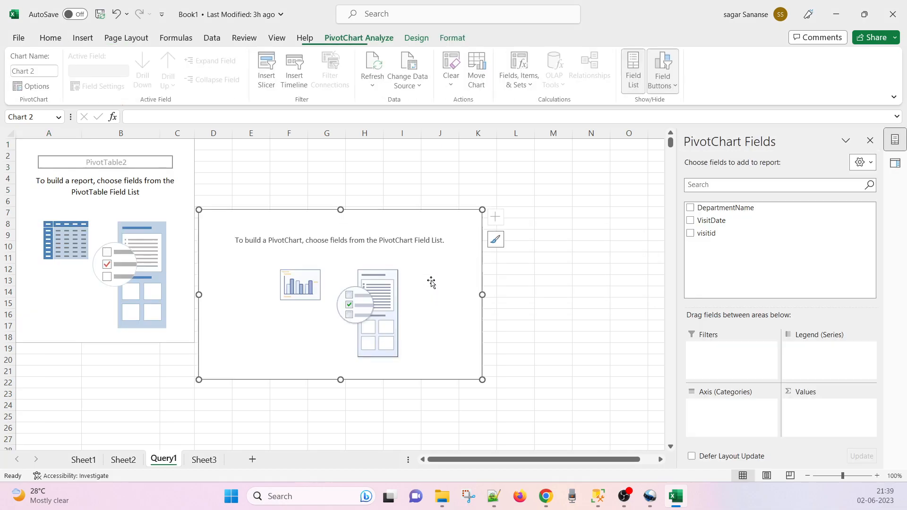
pyautogui.moveTo(299, 216); pyautogui.dragTo(357, 163)
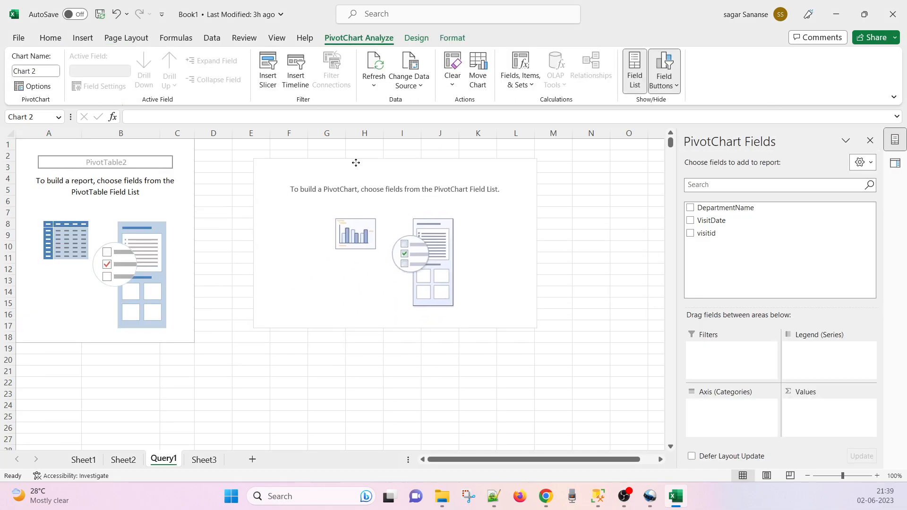
# Add visitid to the PivotChart's values and summarize it by Count.
pyautogui.click(691, 233)
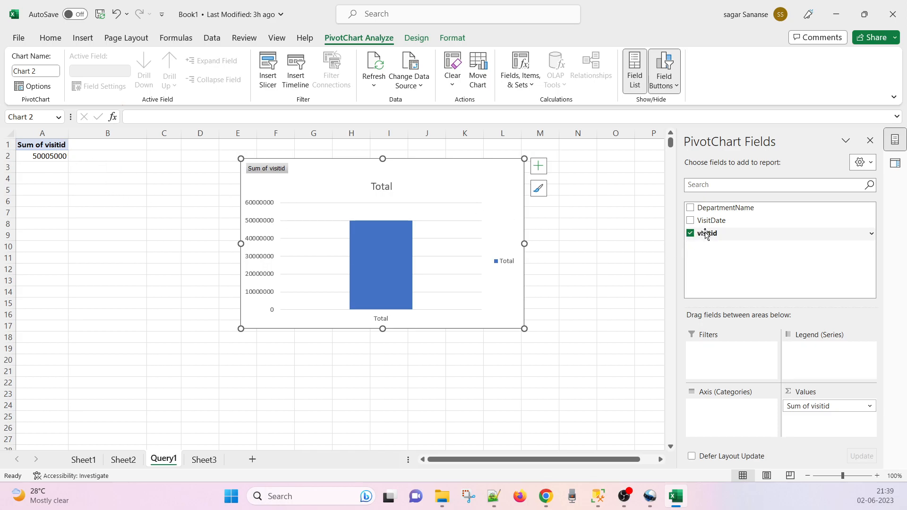
pyautogui.click(869, 406)
pyautogui.click(870, 407)
pyautogui.click(870, 408)
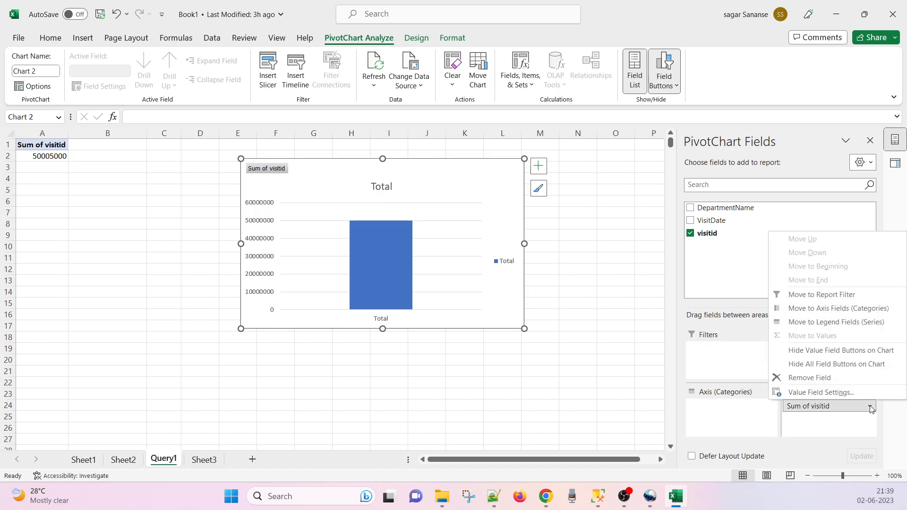
pyautogui.click(833, 393)
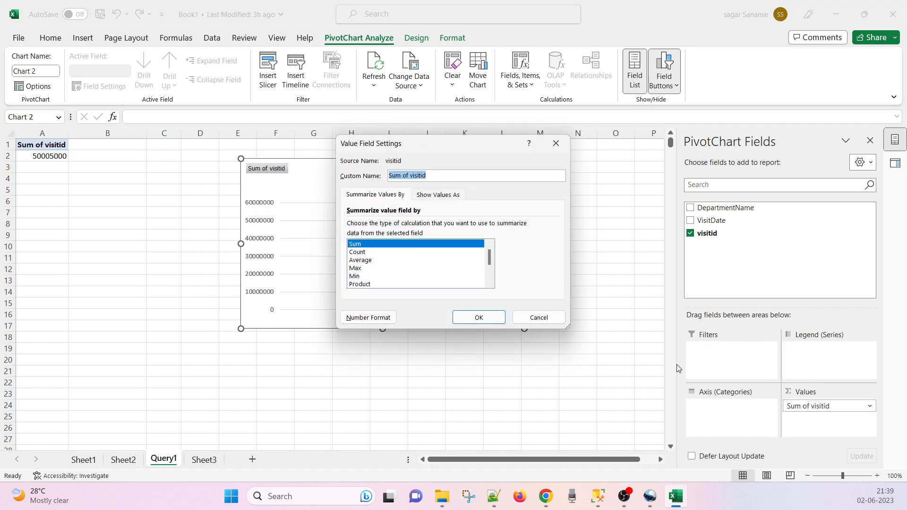
pyautogui.click(359, 252)
pyautogui.click(479, 319)
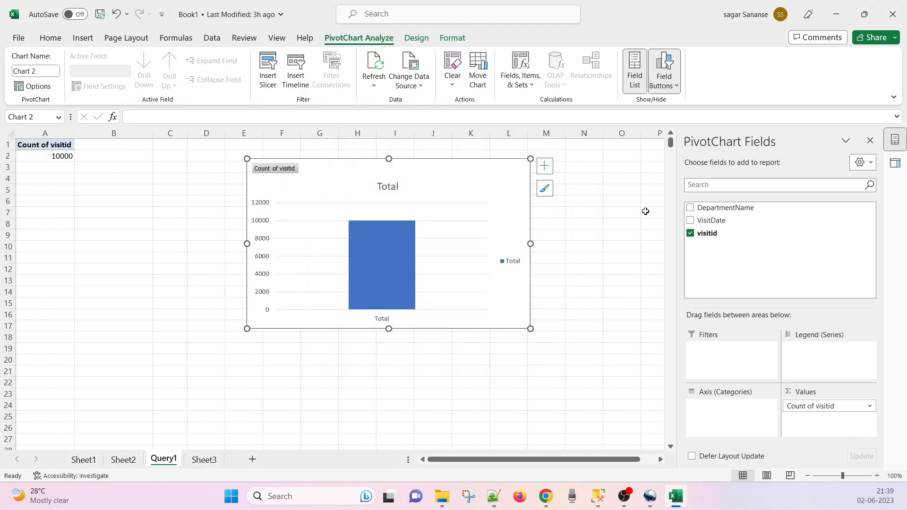
# Add DepartmentName to the PivotChart's axis categories and enlarge the chart to about column O and row 22.
pyautogui.click(691, 208)
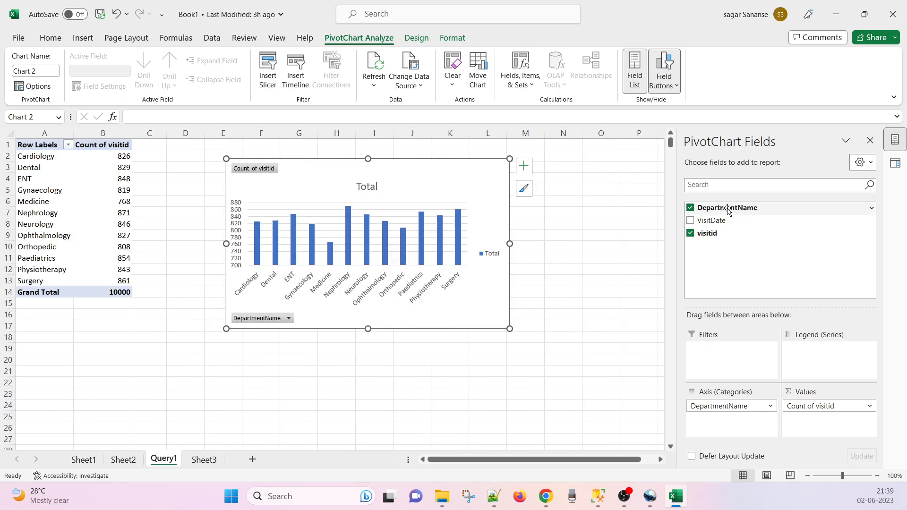
pyautogui.click(690, 208)
pyautogui.moveTo(716, 210); pyautogui.dragTo(721, 405)
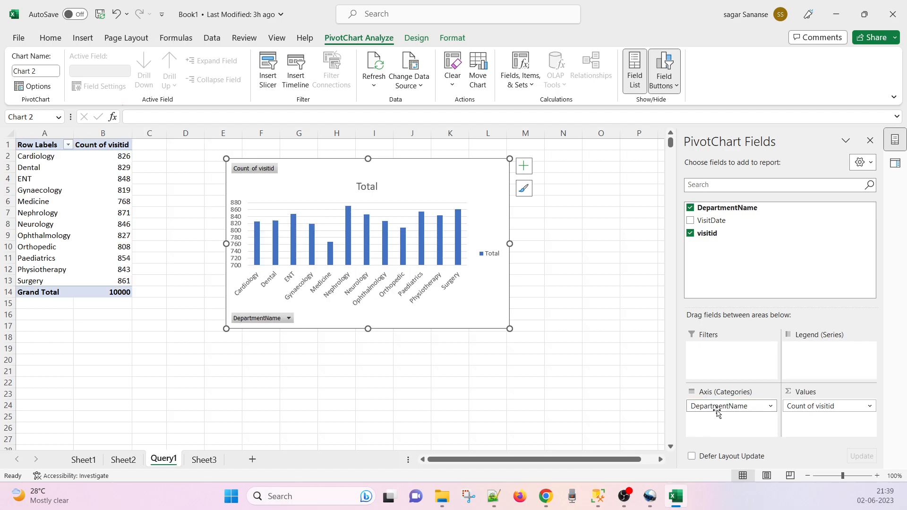
pyautogui.moveTo(510, 334); pyautogui.dragTo(628, 385)
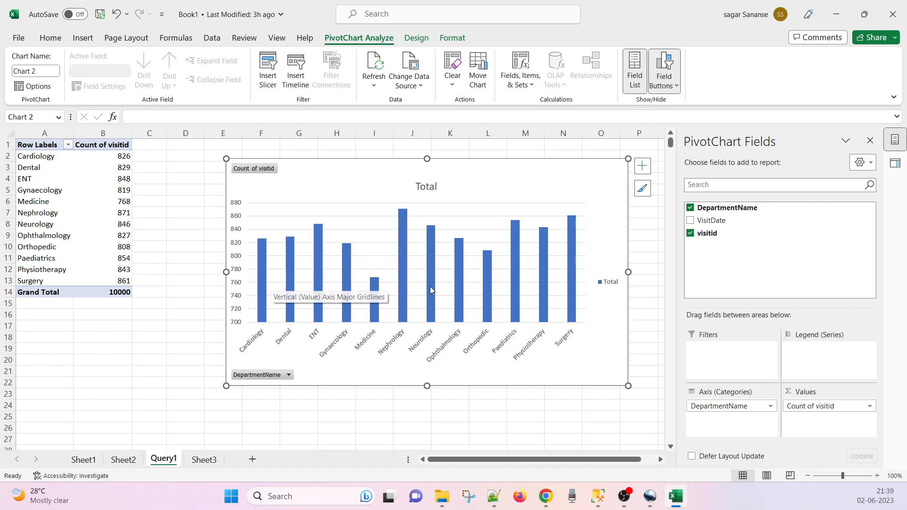
# Delete the Total legend from the PivotChart.
pyautogui.click(609, 282)
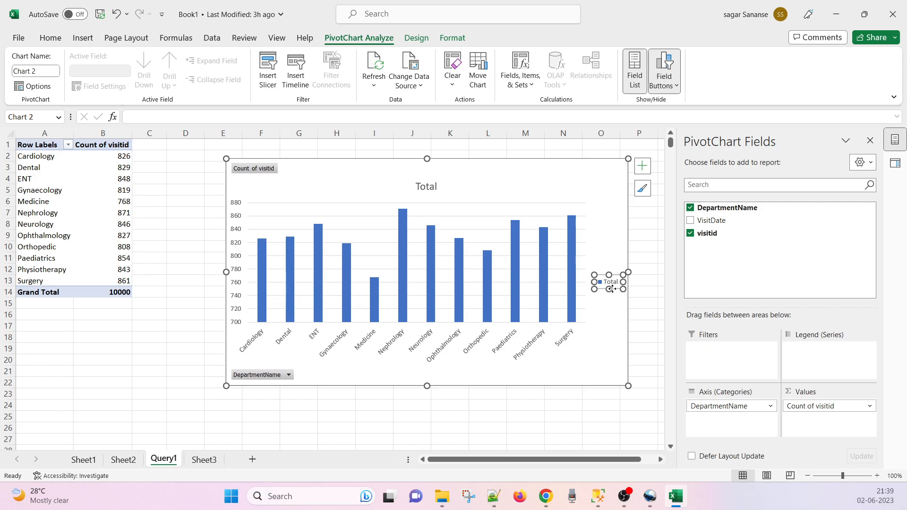
pyautogui.press('Delete')
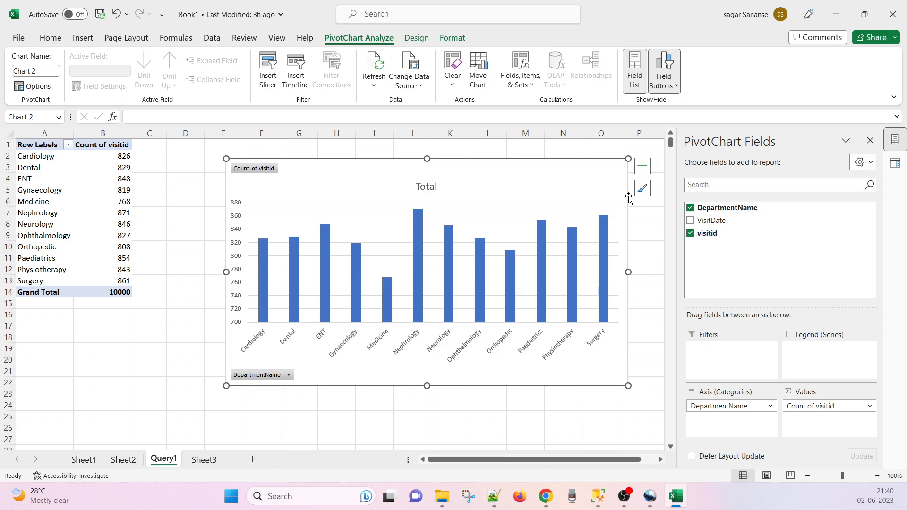
pyautogui.click(630, 198)
pyautogui.click(583, 188)
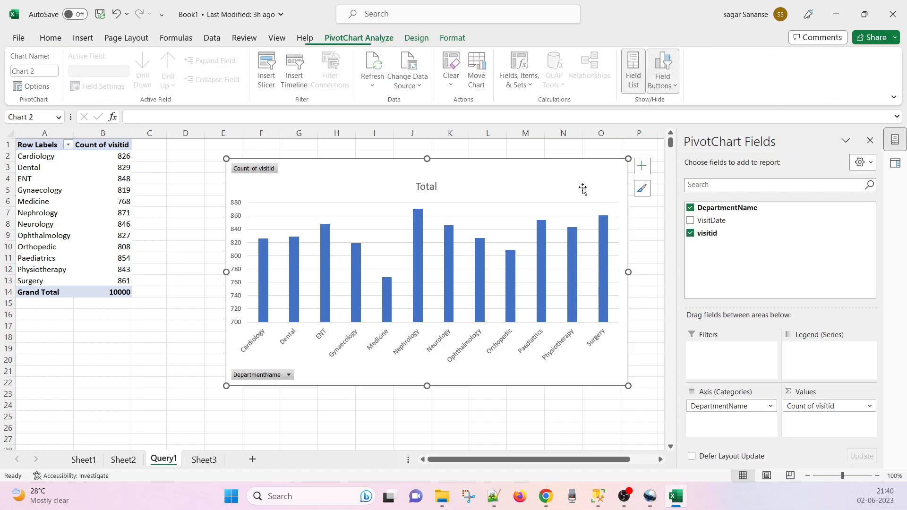
# Try the third Colorful palette on the PivotChart and reapply the first Colorful palette.
pyautogui.click(641, 188)
pyautogui.click(702, 191)
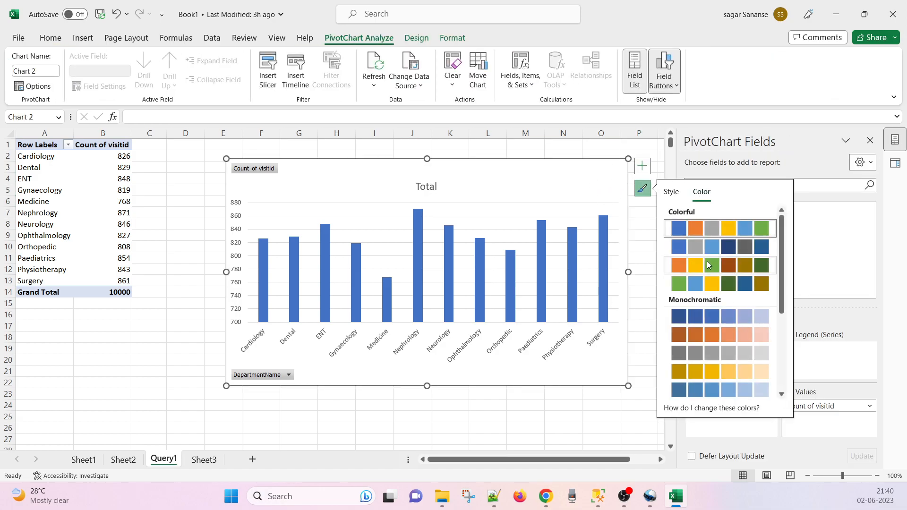
pyautogui.click(706, 262)
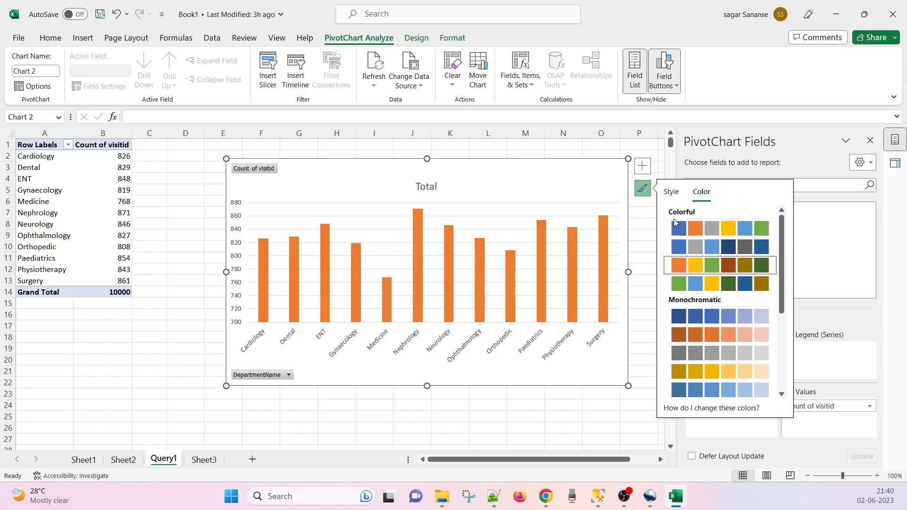
pyautogui.click(704, 229)
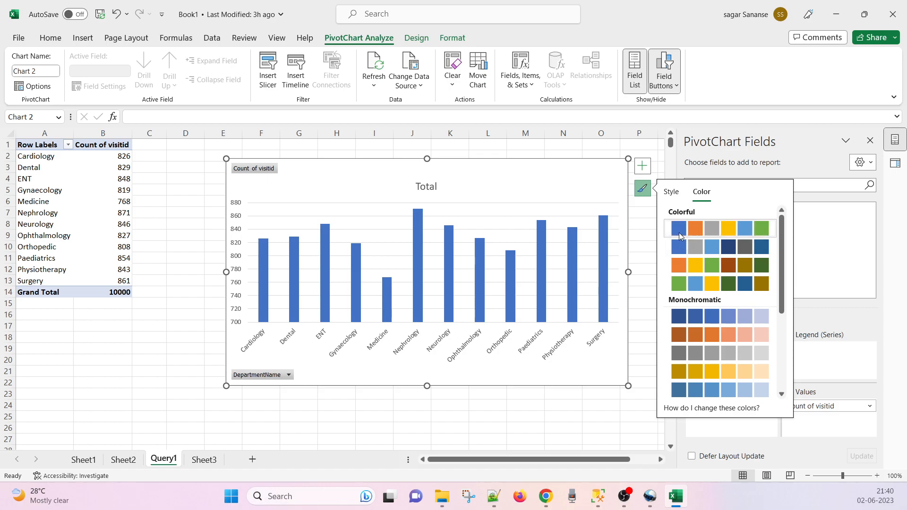
pyautogui.click(559, 149)
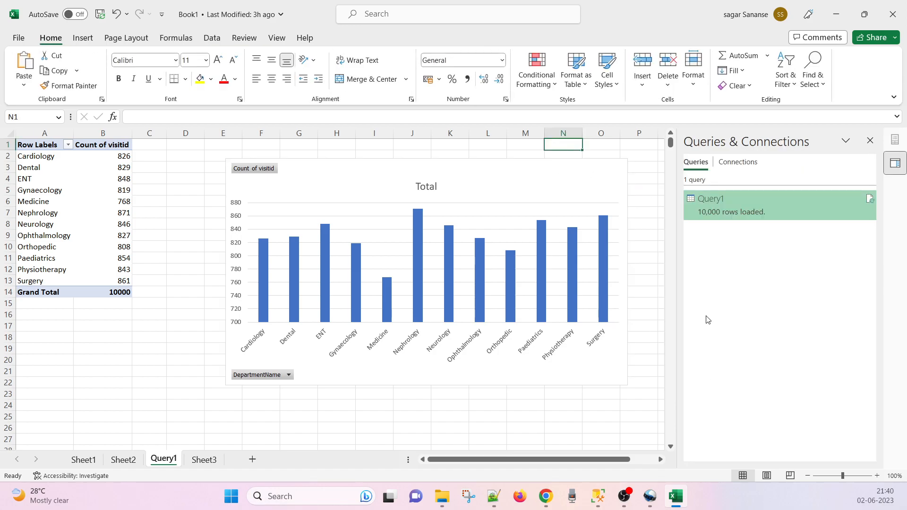
# Add VisitDate to the PivotChart's axis categories below DepartmentName and review the date fields in that area.
pyautogui.click(307, 226)
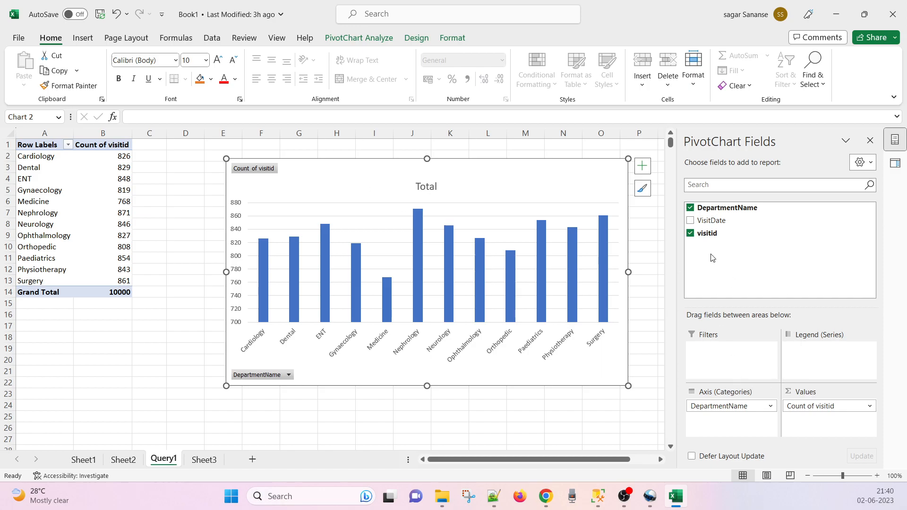
pyautogui.click(711, 222)
pyautogui.moveTo(714, 220); pyautogui.dragTo(741, 422)
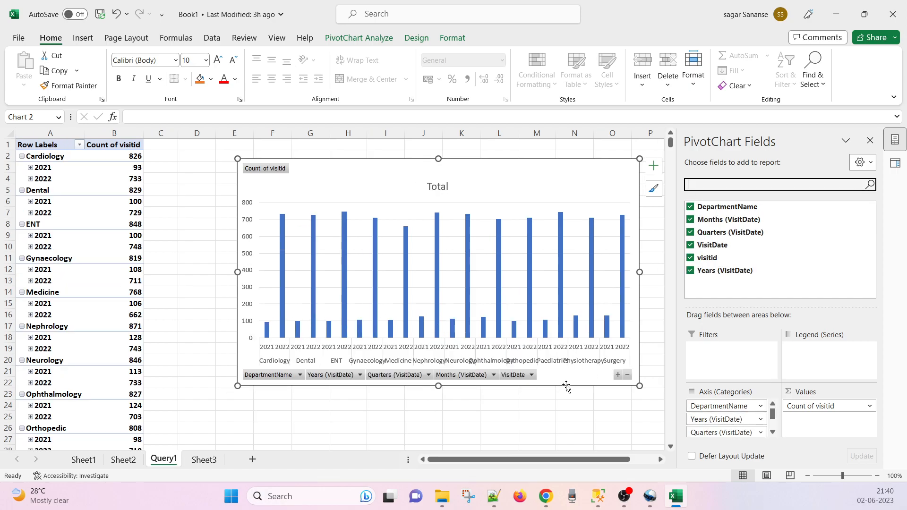
pyautogui.scroll(-2, 715, 417)
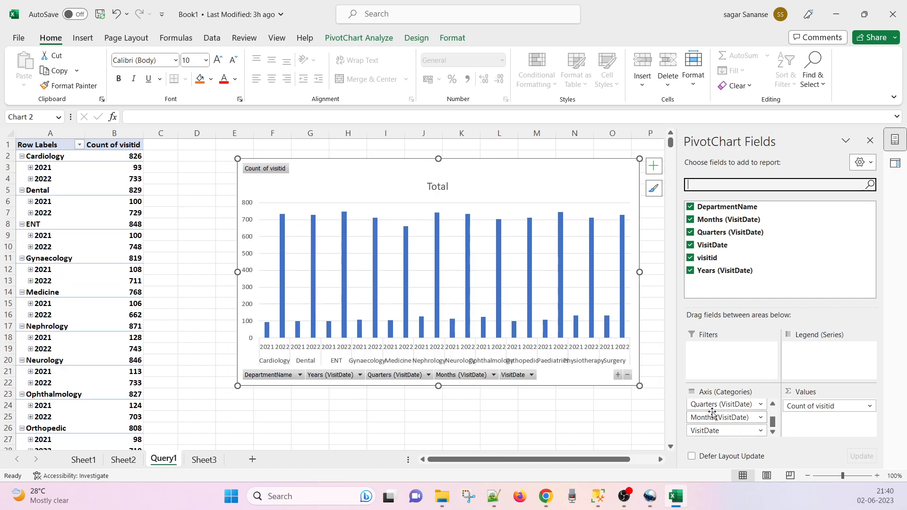
pyautogui.scroll(2, 721, 418)
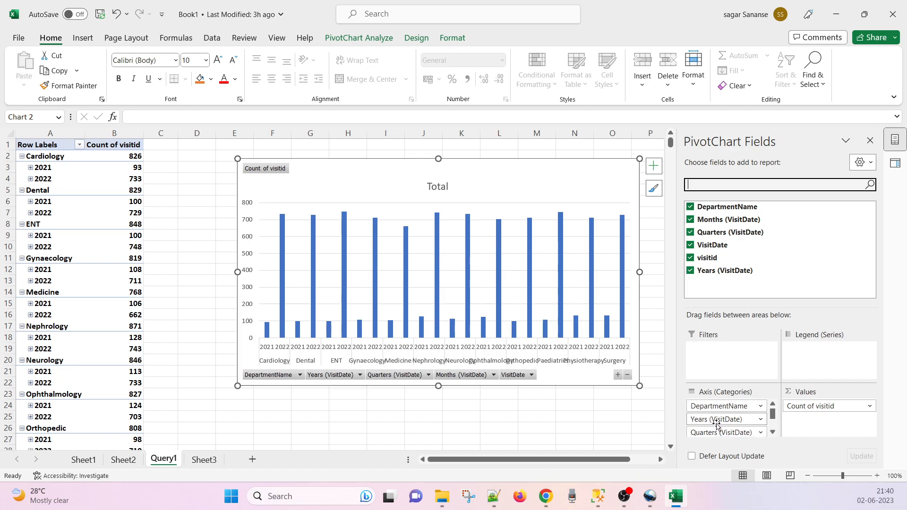
pyautogui.scroll(-2, 723, 422)
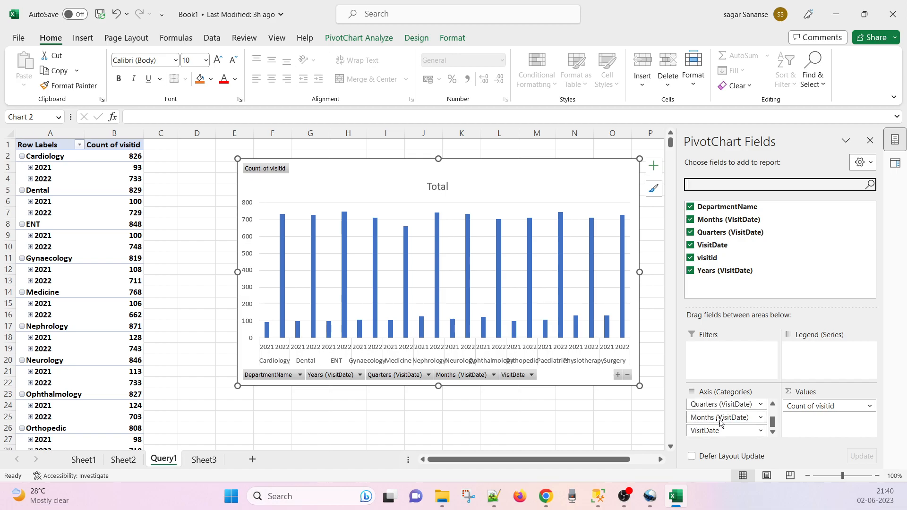
# Remove VisitDate, Months (VisitDate) and Quarters (VisitDate) from the axis categories, keeping DepartmentName and Years (VisitDate).
pyautogui.click(718, 431)
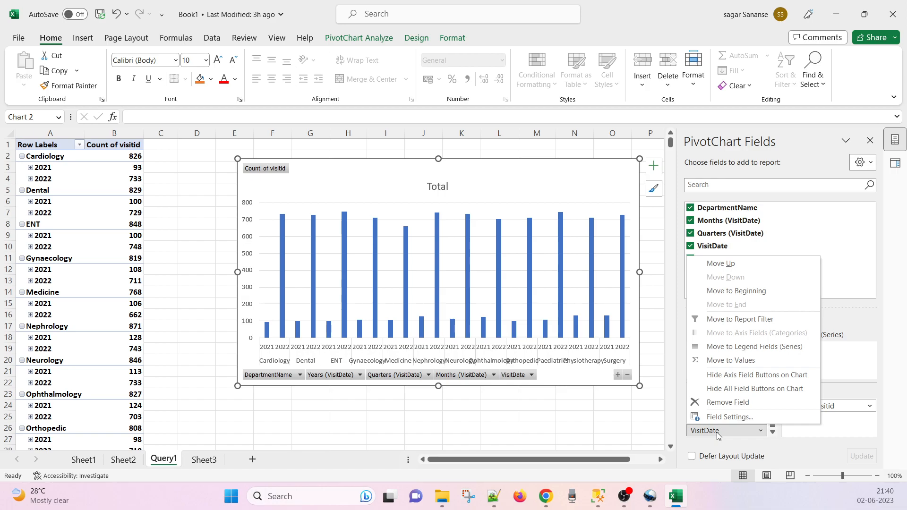
pyautogui.click(727, 402)
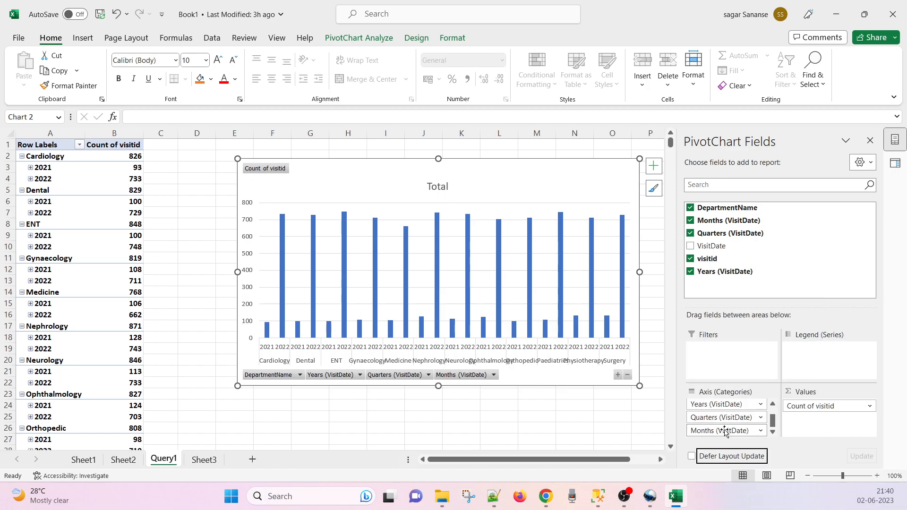
pyautogui.click(725, 431)
pyautogui.click(730, 399)
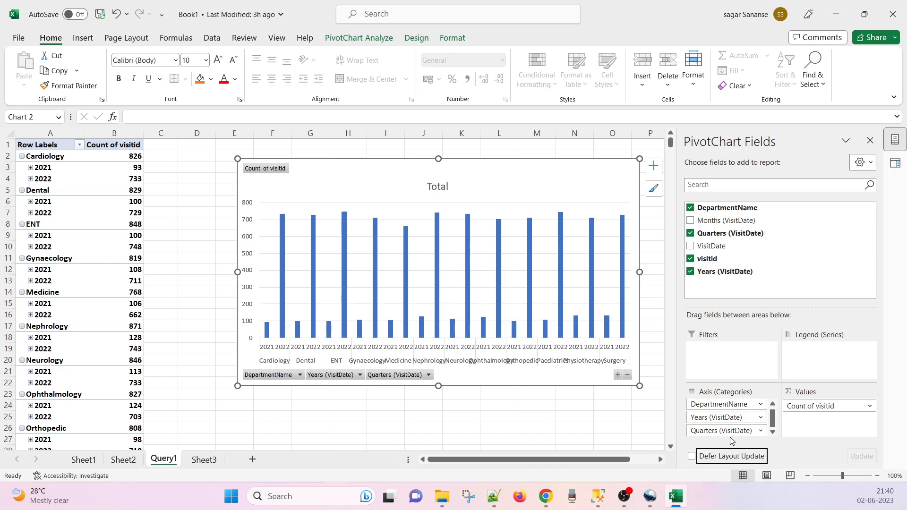
pyautogui.click(730, 432)
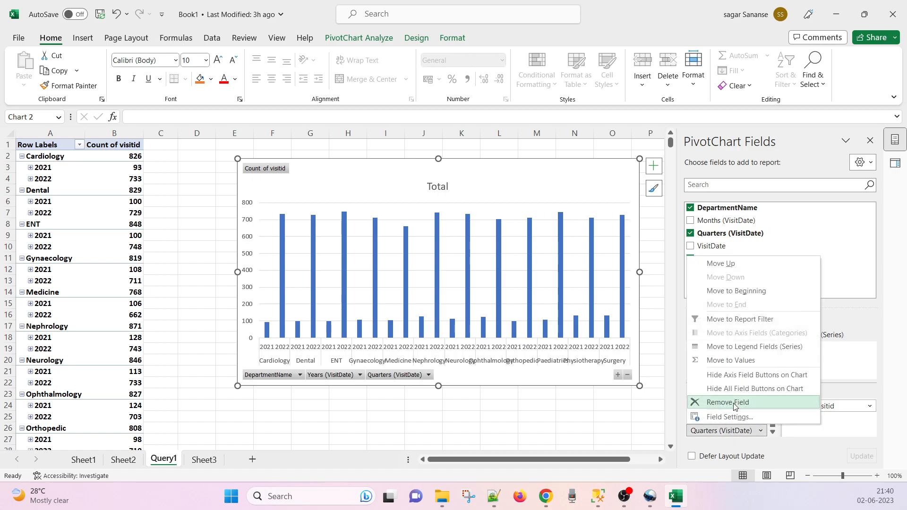
pyautogui.click(735, 403)
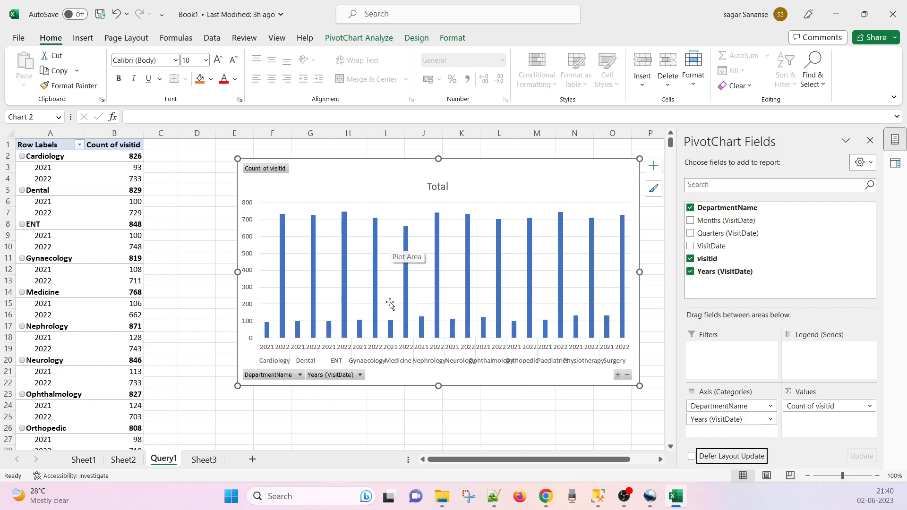
# Rearrange the PivotChart fields to have Years (VisitDate) as the axis category and DepartmentName as the legend series.
pyautogui.moveTo(716, 410); pyautogui.dragTo(720, 434)
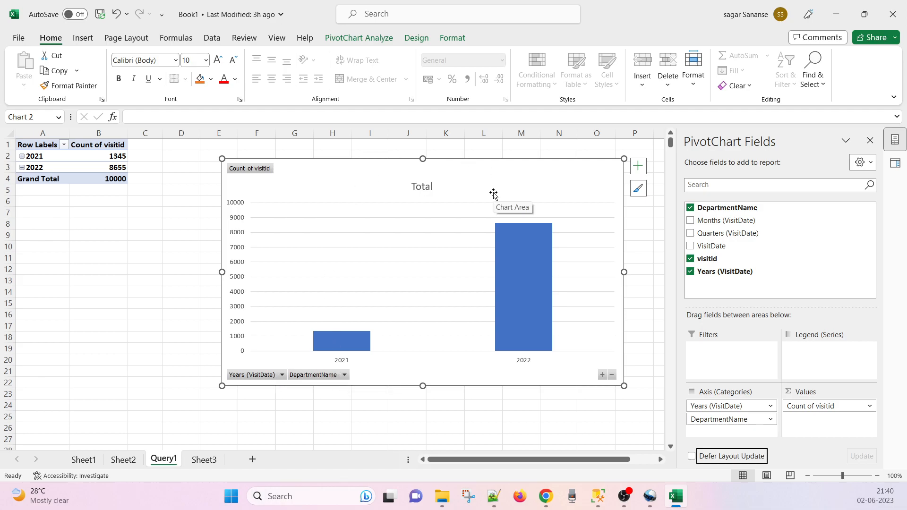
pyautogui.moveTo(716, 407); pyautogui.dragTo(830, 373)
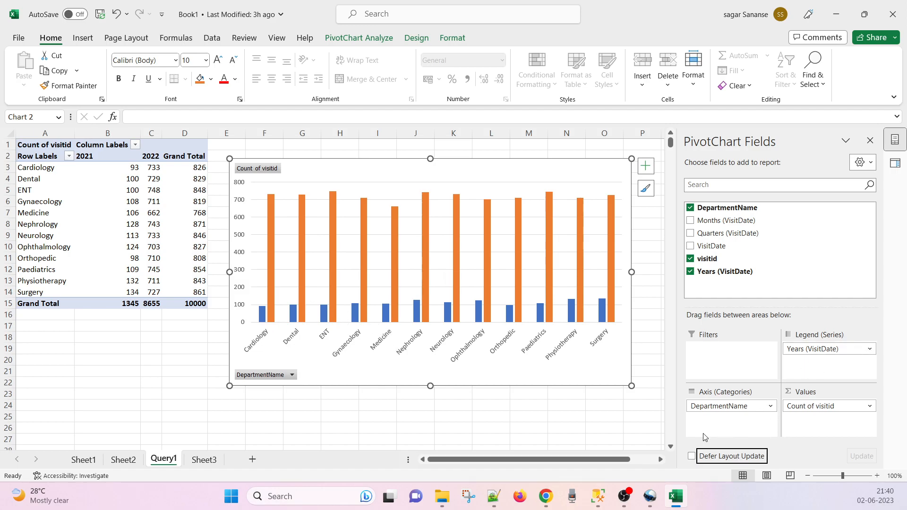
pyautogui.moveTo(803, 352); pyautogui.dragTo(822, 371)
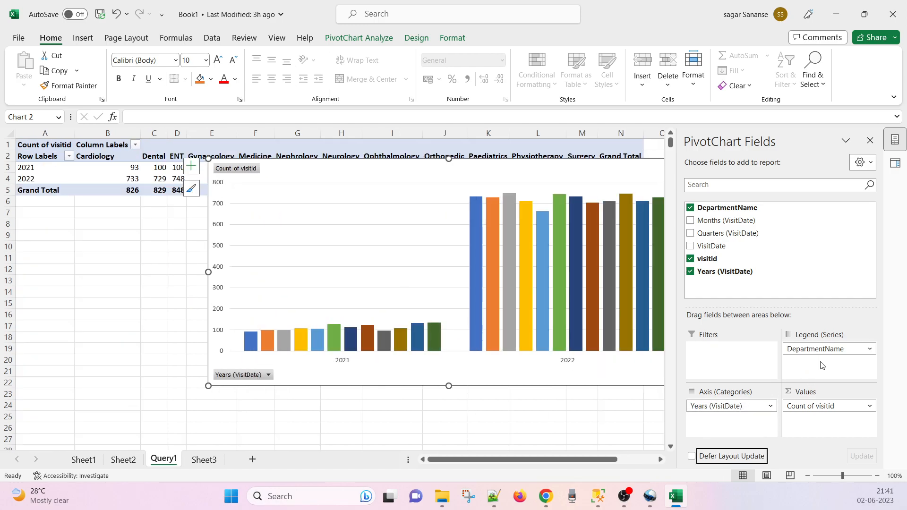
# Try adding data labels to the Cardiology series in the PivotChart.
pyautogui.rightClick(475, 305)
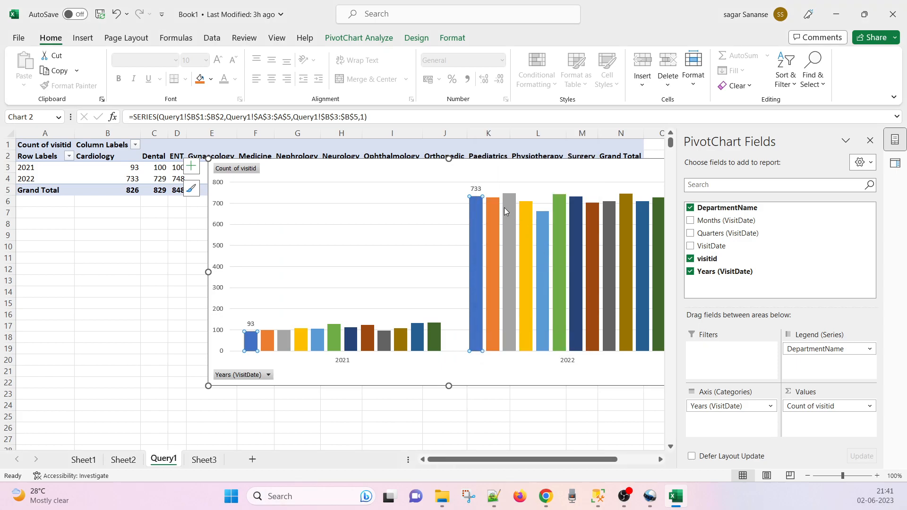
pyautogui.click(478, 371)
pyautogui.rightClick(480, 374)
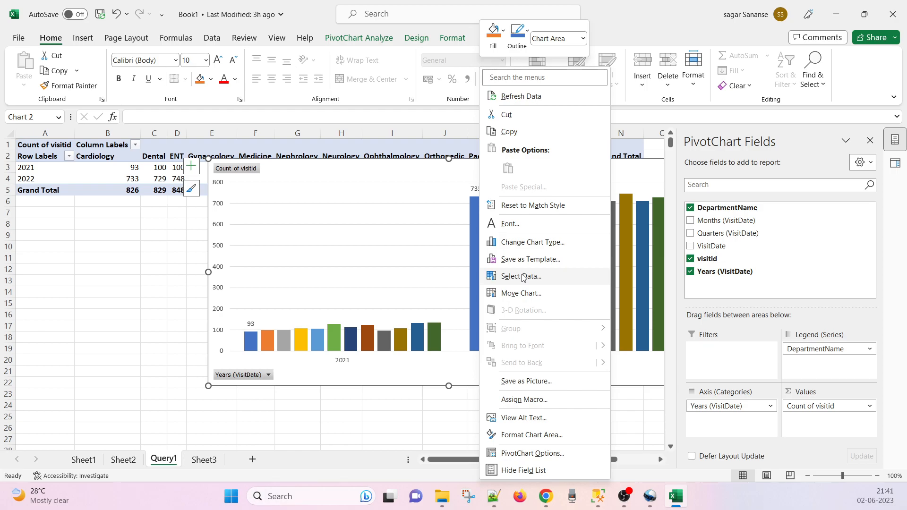
pyautogui.click(374, 379)
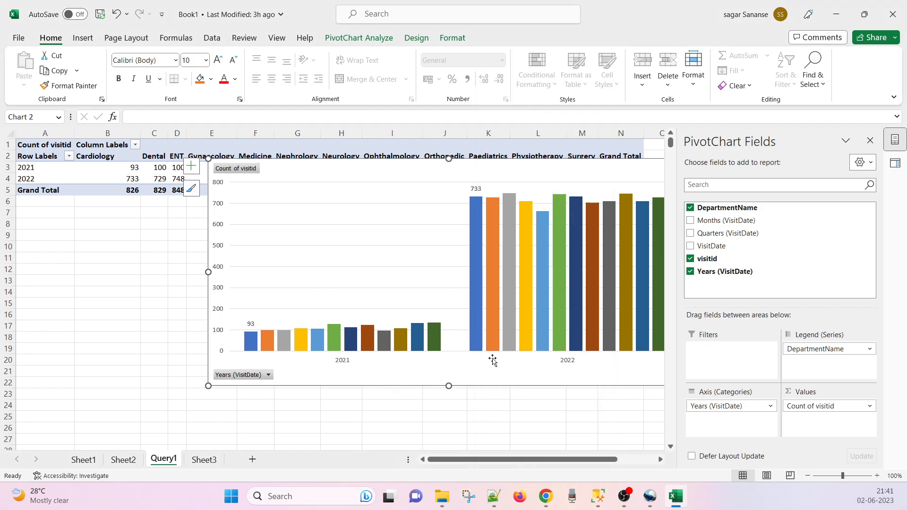
pyautogui.hotkey('ctrl', 'z')
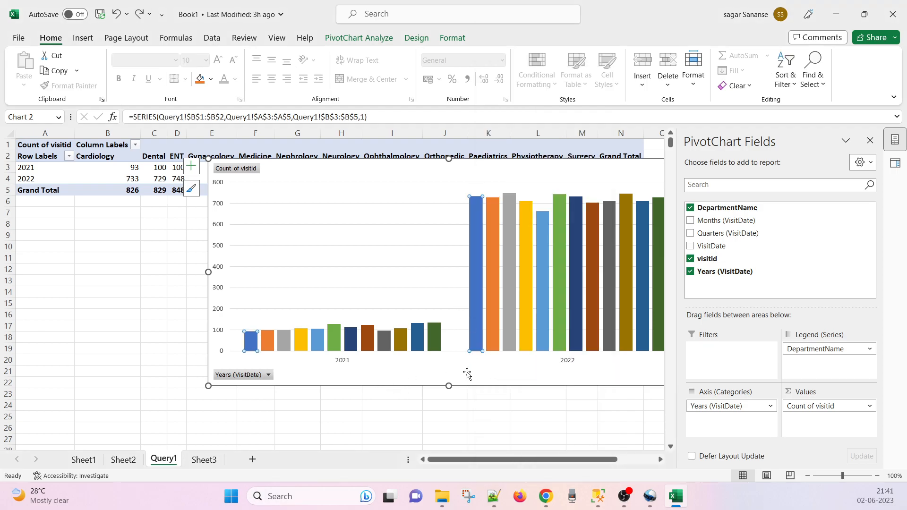
pyautogui.click(466, 372)
pyautogui.rightClick(465, 372)
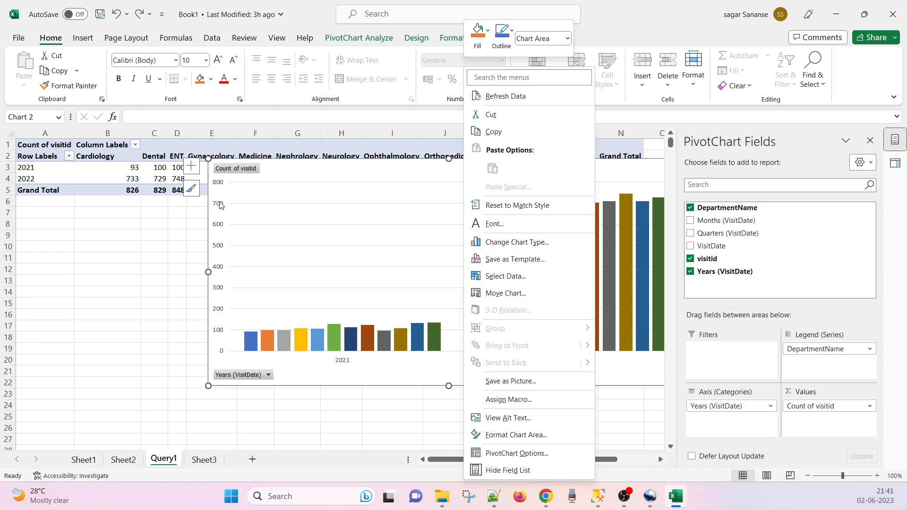
pyautogui.click(345, 401)
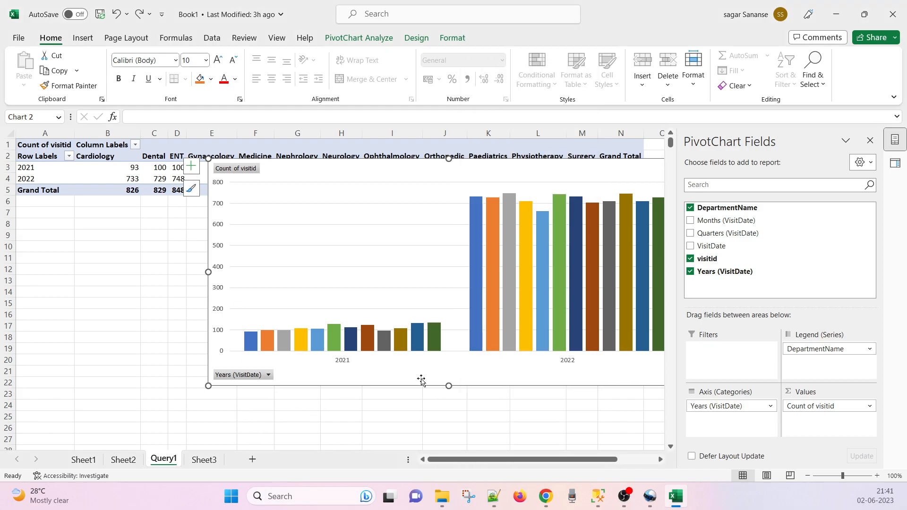
# Close the PivotChart Fields and Queries & Connections panes and move the chart down to start below the PivotTable.
pyautogui.click(870, 140)
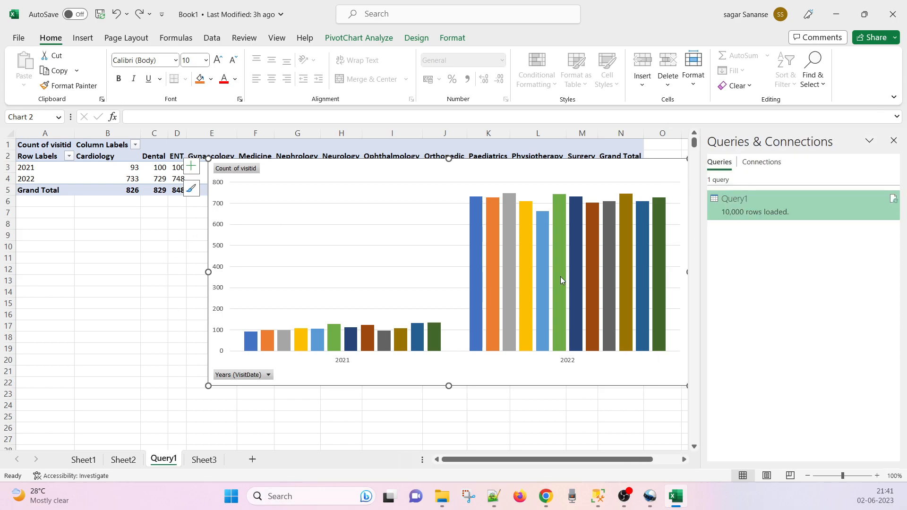
pyautogui.click(893, 140)
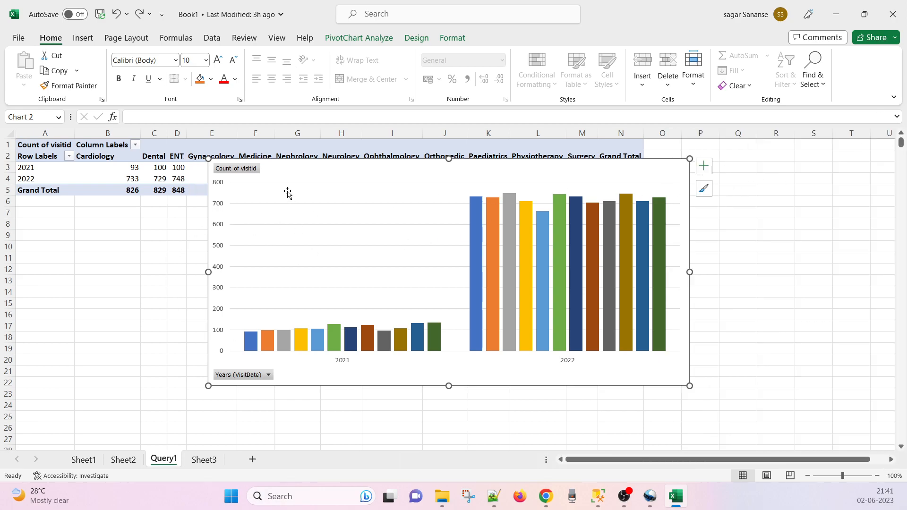
pyautogui.moveTo(302, 166); pyautogui.dragTo(307, 215)
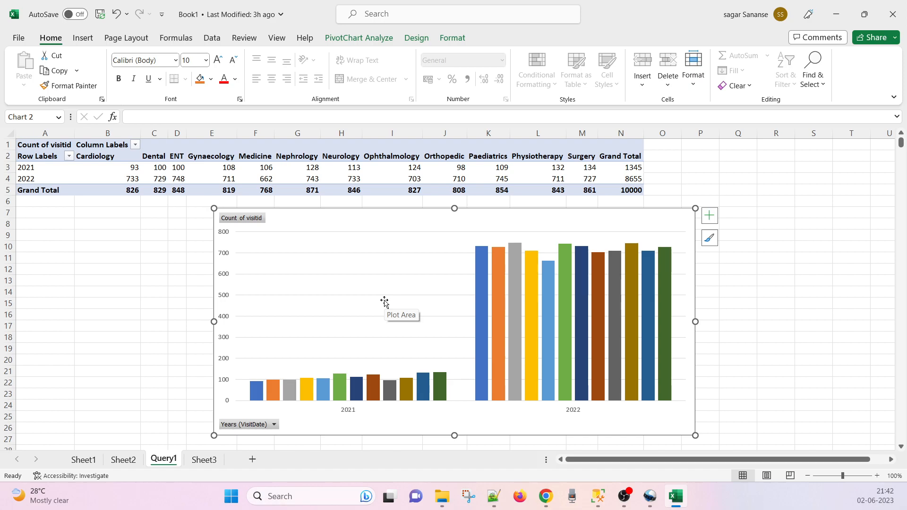
# Switch to SQL Server Management Studio to review the source SELECT query on lines 139 to 144, return to Excel and deselect the chart.
pyautogui.click(598, 495)
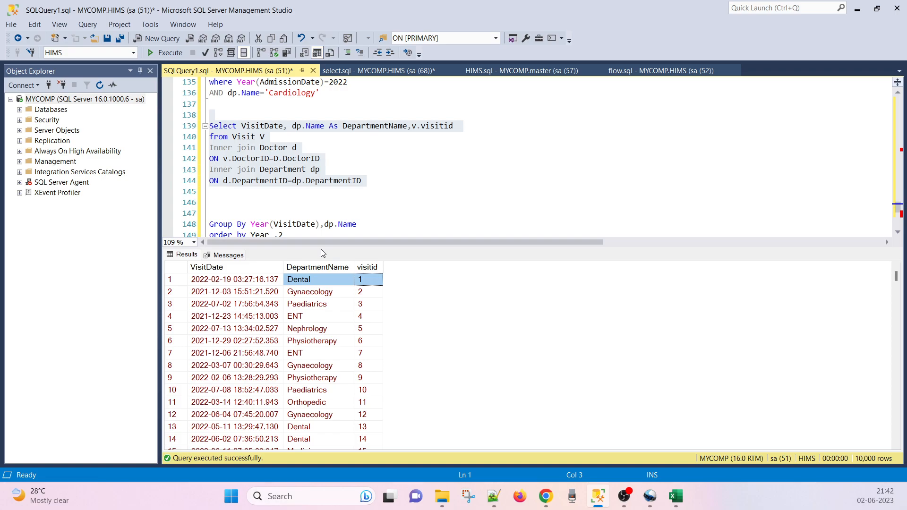
pyautogui.click(676, 496)
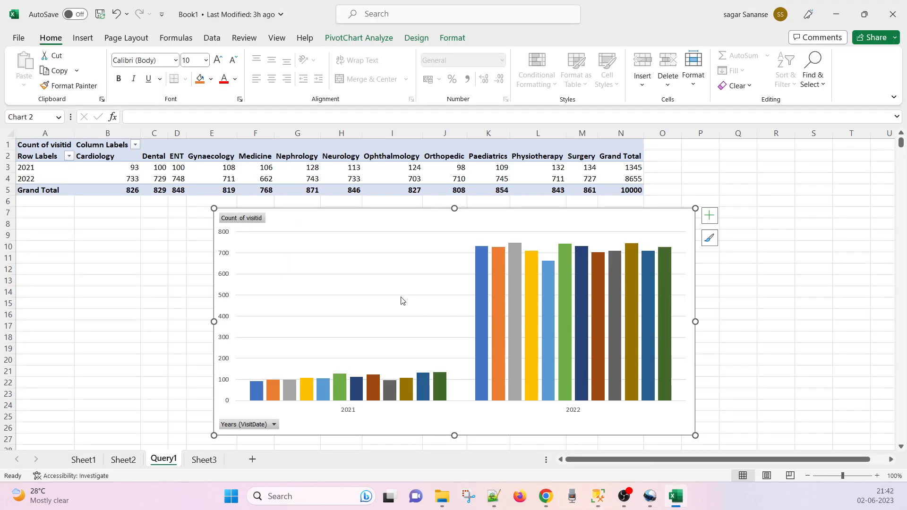
pyautogui.click(676, 496)
pyautogui.click(379, 188)
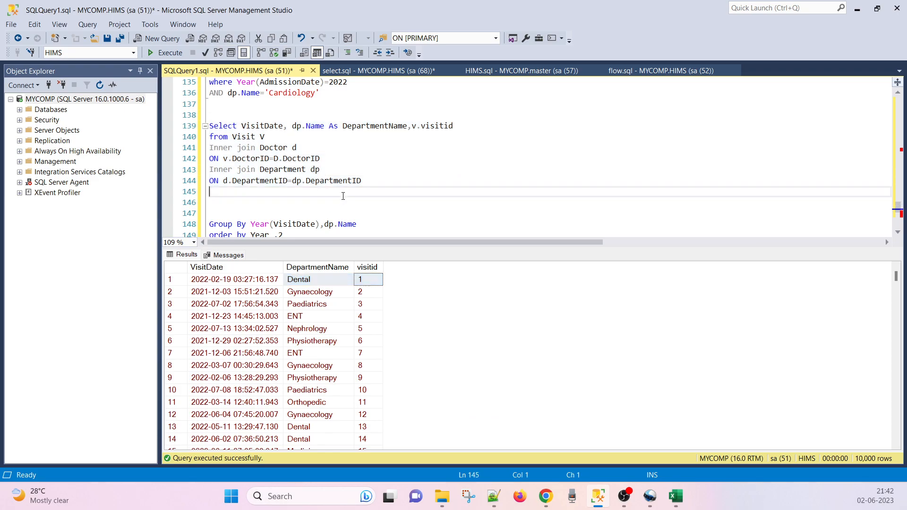
pyautogui.moveTo(379, 188); pyautogui.dragTo(176, 131)
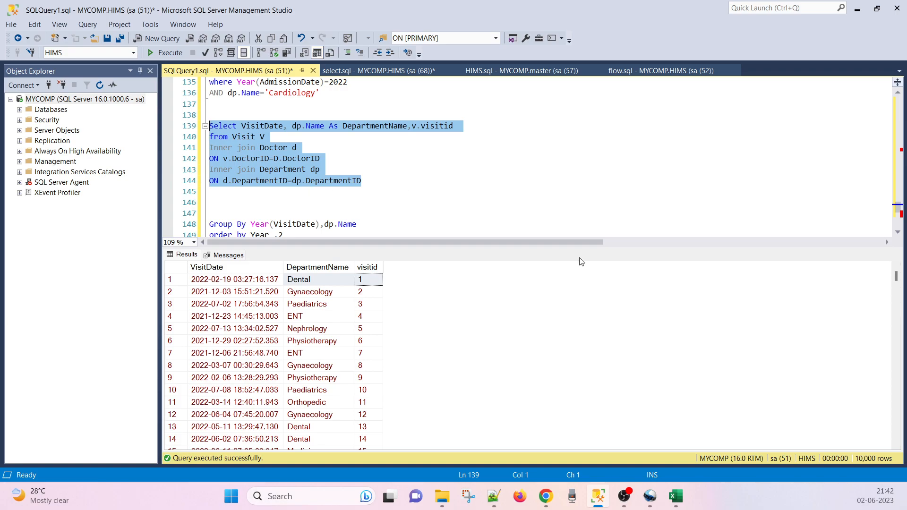
pyautogui.click(670, 495)
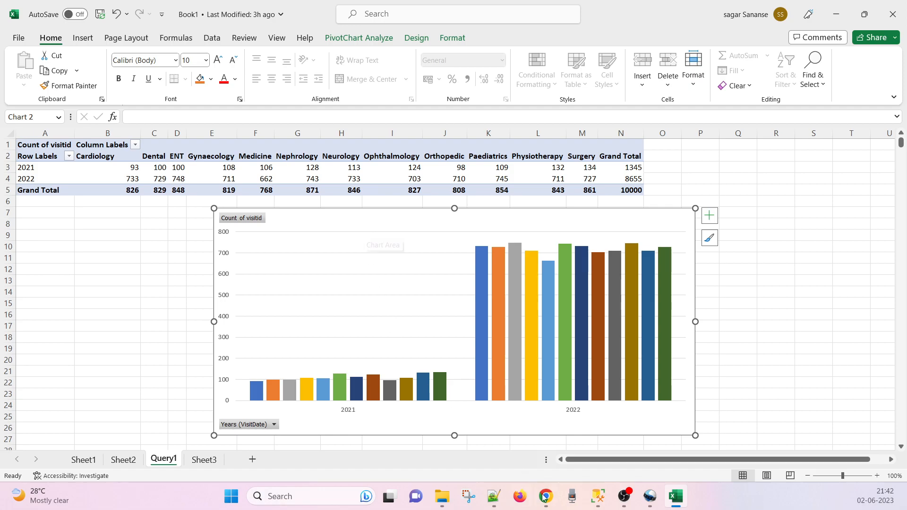
pyautogui.click(737, 402)
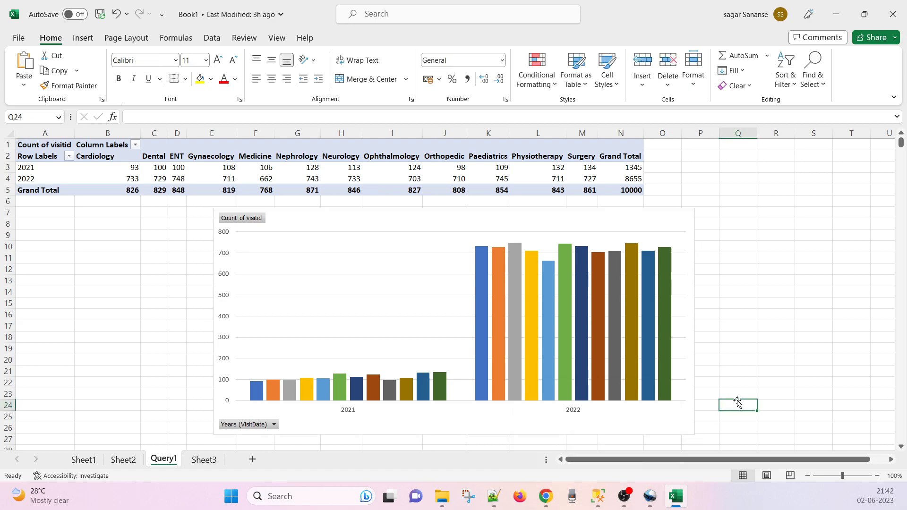